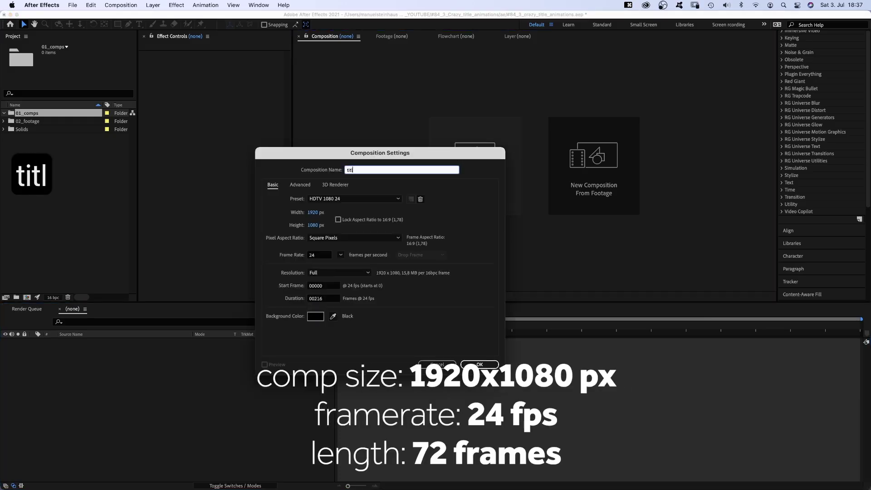
# - Create a composition named title_1 with a duration of 72 frames
pyautogui.write('1')
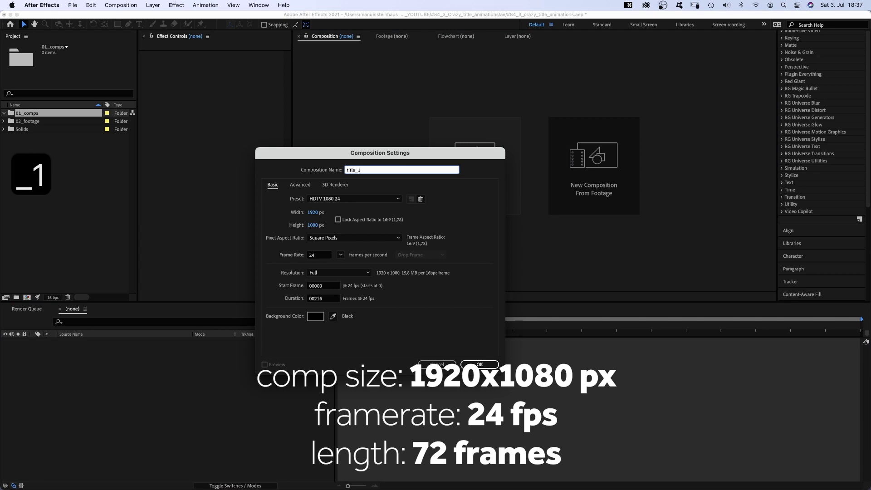
pyautogui.click(330, 299)
pyautogui.write('72')
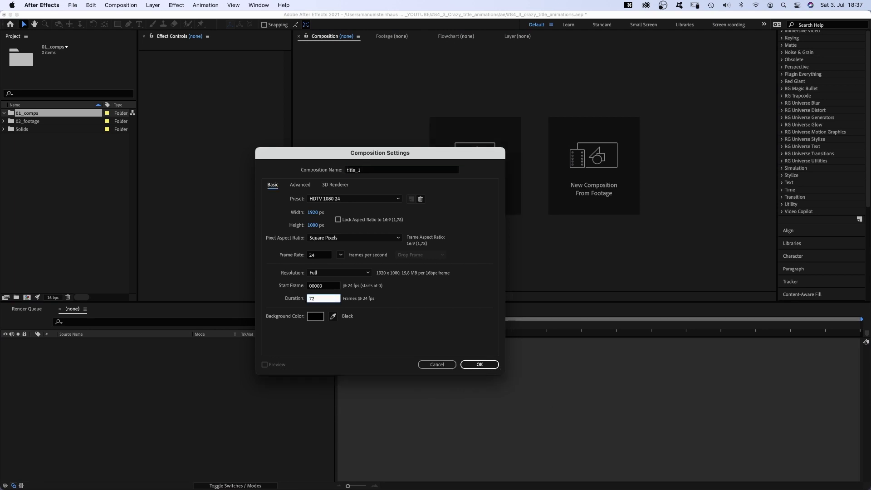
pyautogui.press('Return')
# - Add a MOTION text layer and centre it horizontally in the comp
pyautogui.click(139, 25)
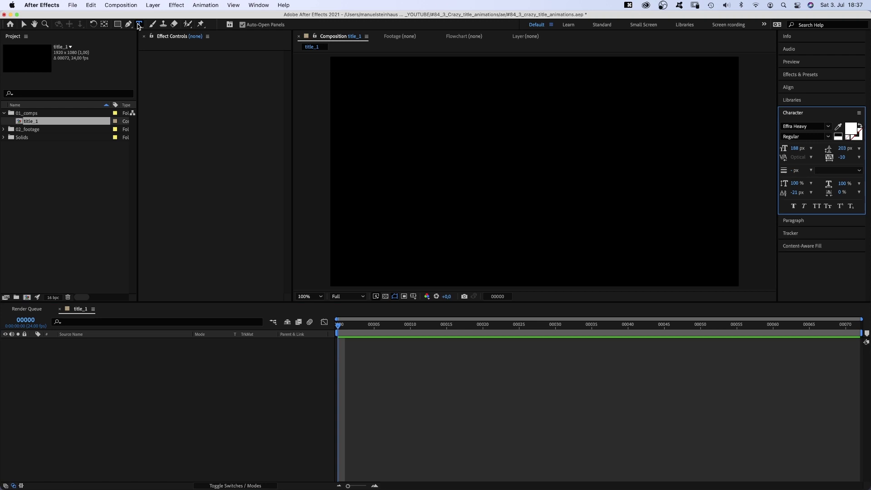
pyautogui.click(431, 186)
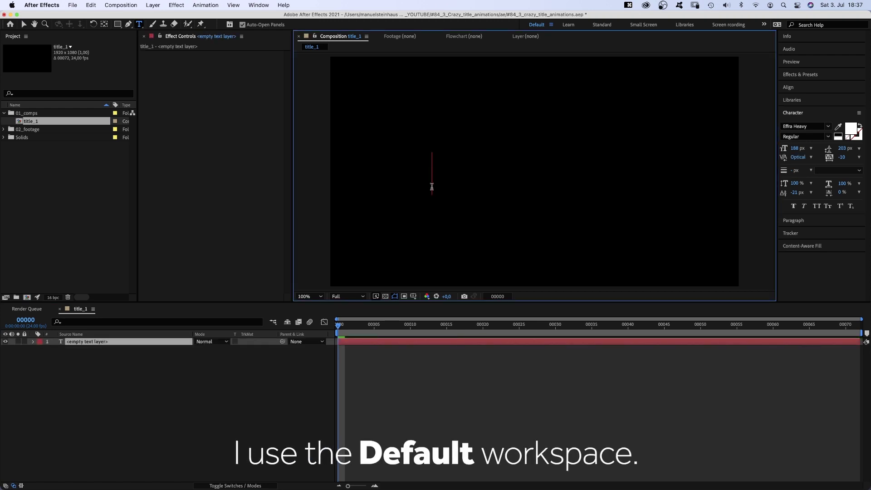
pyautogui.write('MOTION')
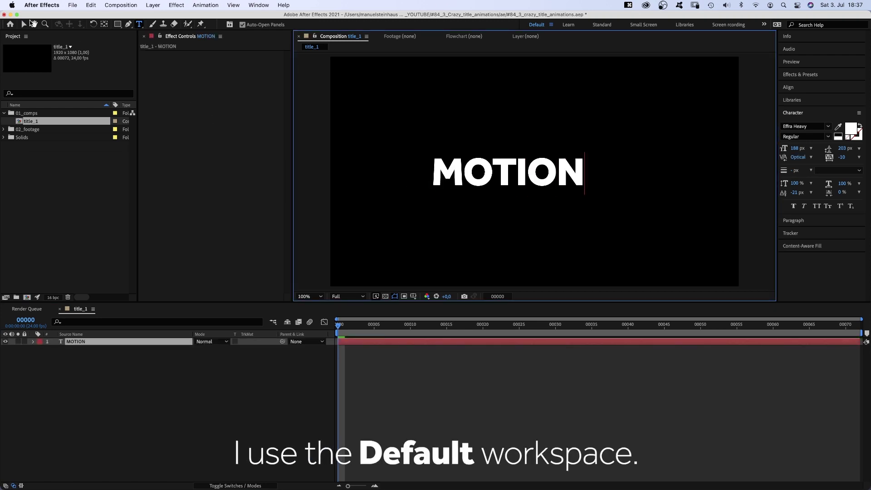
pyautogui.click(25, 23)
pyautogui.click(810, 90)
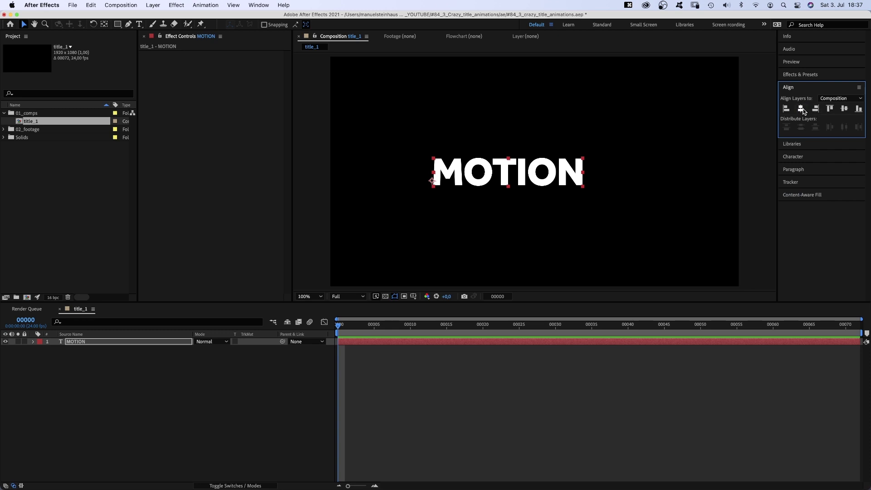
pyautogui.click(801, 110)
# - Convert the MOTION text into a MOTION Outlines shape layer
pyautogui.rightClick(71, 341)
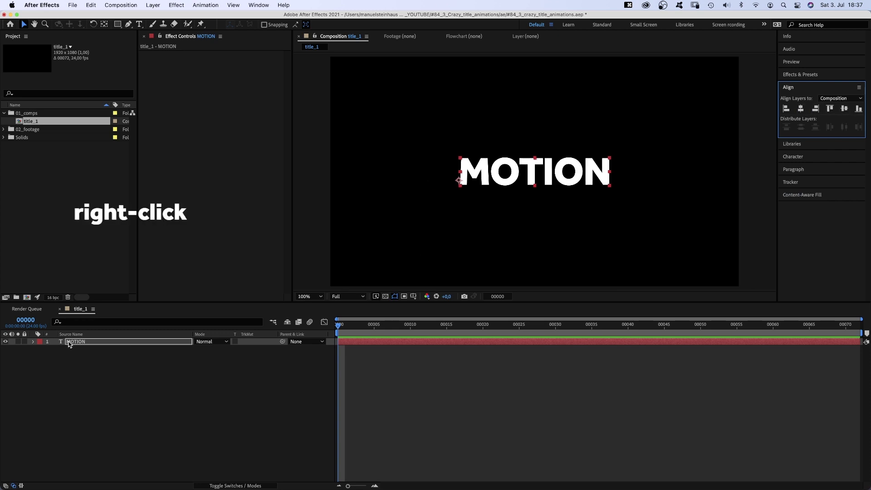
pyautogui.moveTo(95, 415)
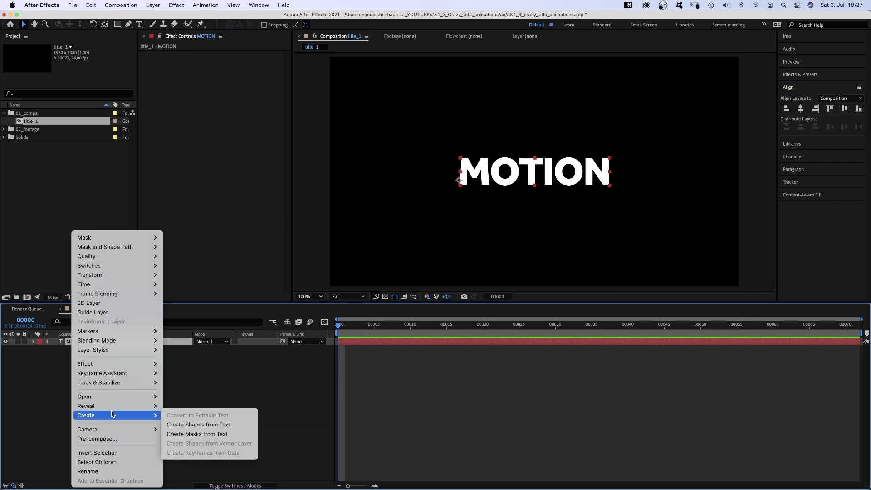
pyautogui.click(211, 427)
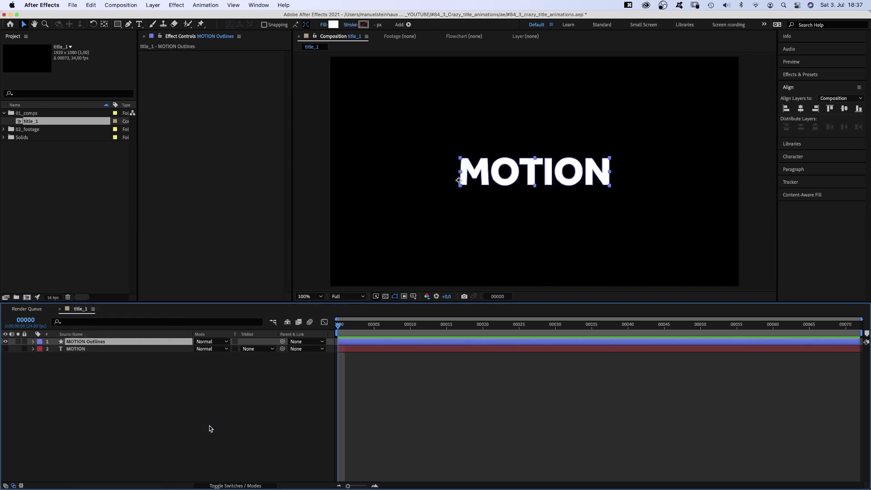
# - Set frame-0 Path keyframes for the M letter and both O paths
pyautogui.click(33, 342)
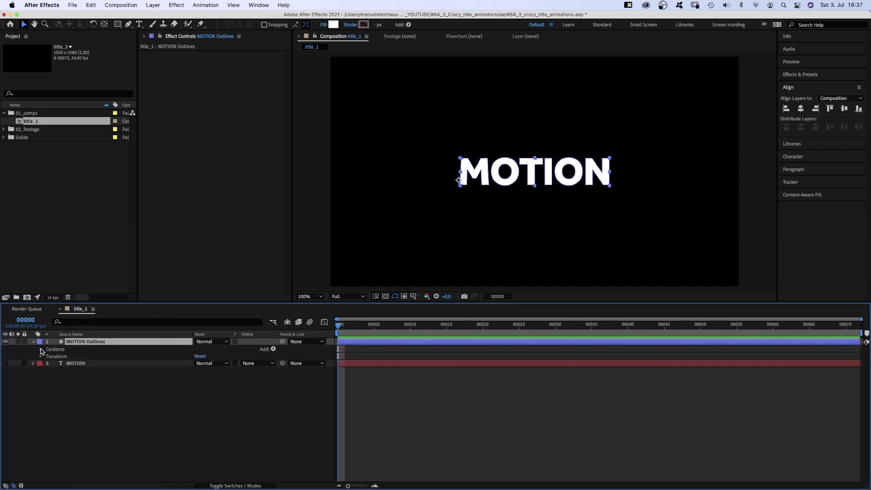
pyautogui.click(41, 349)
pyautogui.click(49, 356)
pyautogui.click(56, 363)
pyautogui.click(69, 371)
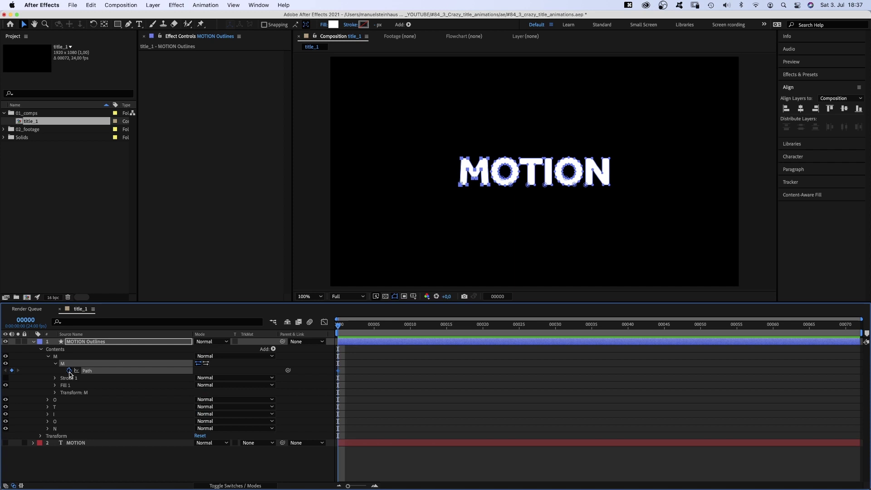
pyautogui.click(55, 363)
pyautogui.click(48, 392)
pyautogui.click(55, 400)
pyautogui.click(69, 407)
pyautogui.click(56, 414)
pyautogui.click(69, 421)
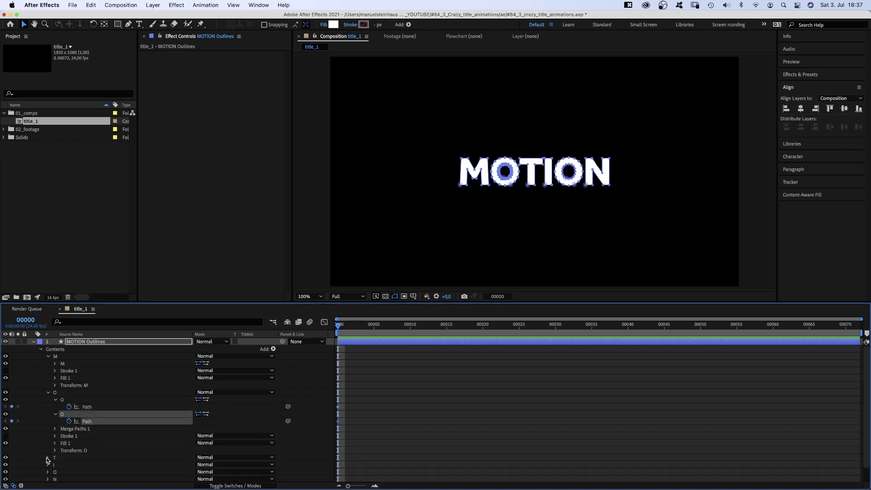
# - Key the remaining letter paths (T, I, second O, N) at frame 0
pyautogui.scroll(-1, 68, 454)
pyautogui.click(69, 463)
pyautogui.click(48, 348)
pyautogui.click(48, 363)
pyautogui.click(48, 420)
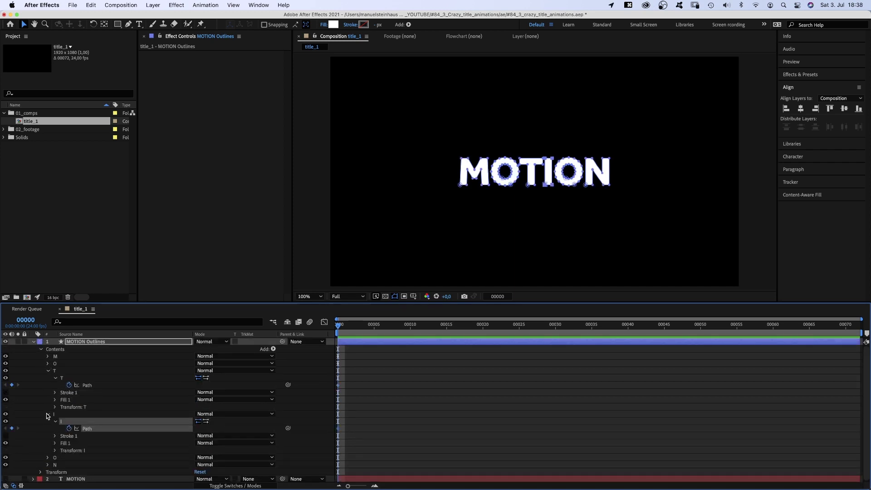
pyautogui.click(55, 428)
pyautogui.click(69, 436)
pyautogui.click(55, 428)
pyautogui.scroll(-3, 68, 454)
pyautogui.click(48, 449)
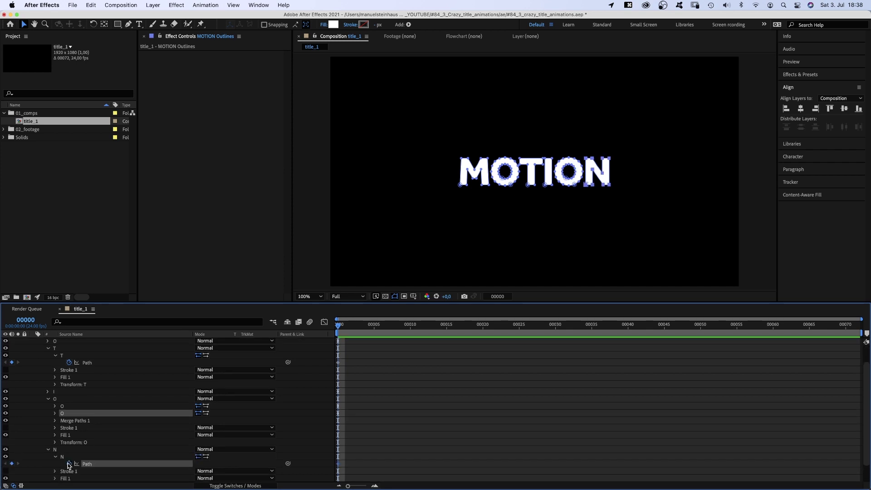
pyautogui.click(55, 456)
pyautogui.click(69, 464)
# - Move all letter path keyframes to frame 10
pyautogui.press('u')
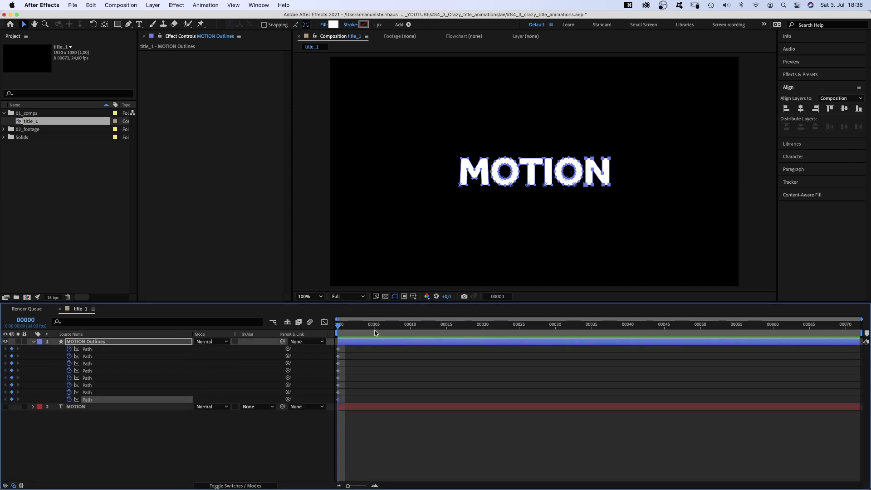
pyautogui.moveTo(366, 328); pyautogui.dragTo(404, 336)
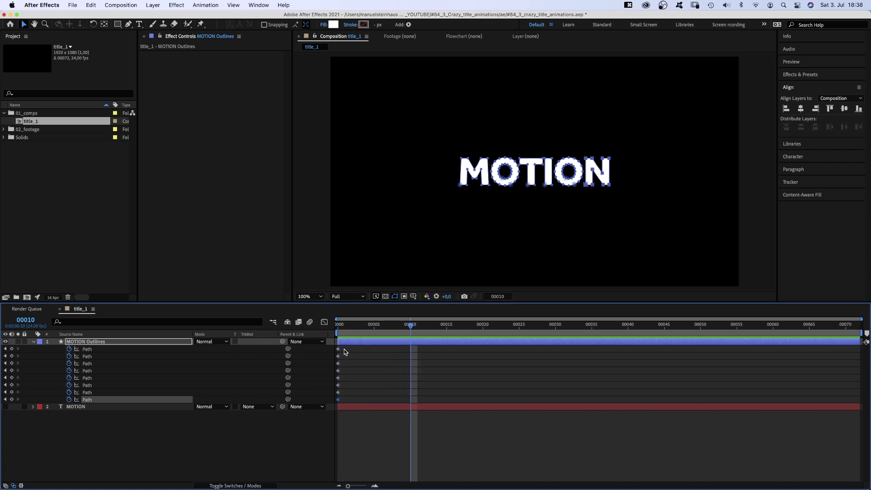
pyautogui.moveTo(344, 349); pyautogui.dragTo(412, 395)
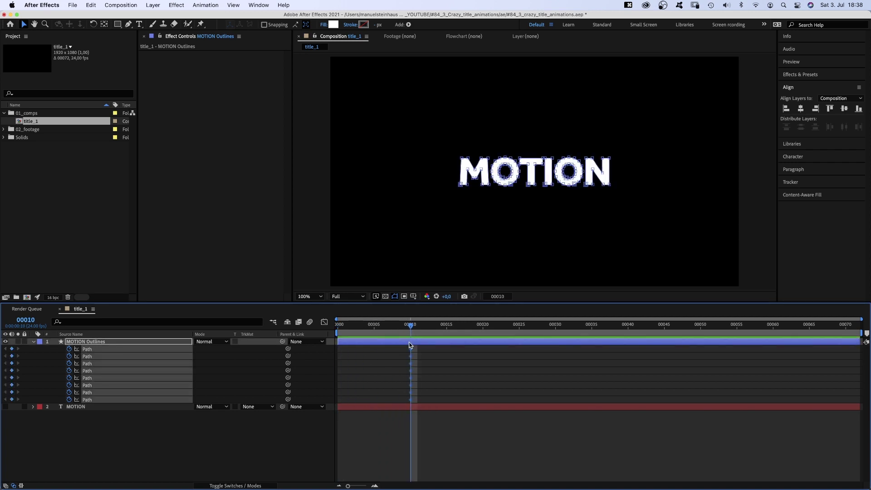
# - At frame 5, stretch the letter vertices rightward into a long white bar
pyautogui.moveTo(404, 328); pyautogui.dragTo(374, 328)
pyautogui.moveTo(663, 122); pyautogui.dragTo(466, 208)
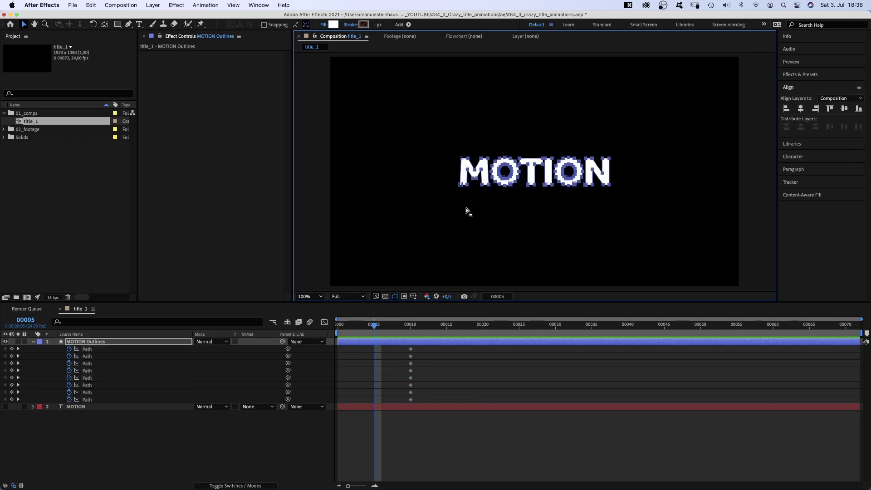
pyautogui.moveTo(468, 159); pyautogui.dragTo(750, 160)
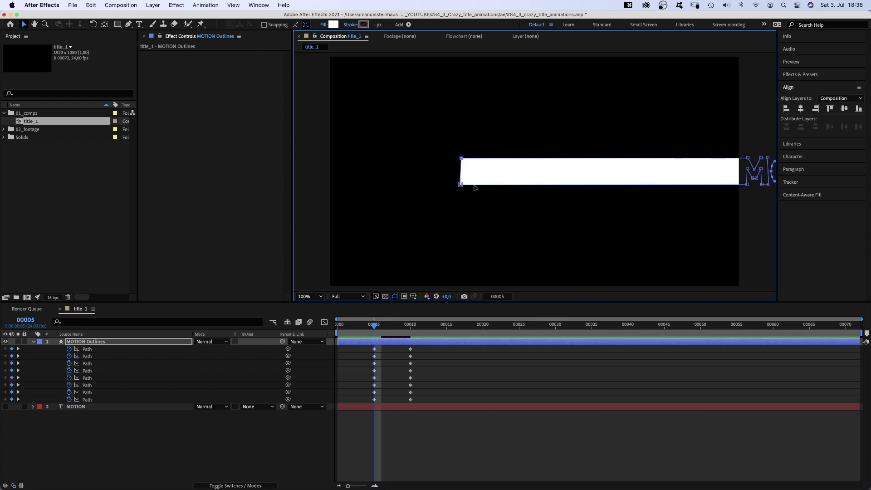
pyautogui.moveTo(461, 184); pyautogui.dragTo(487, 185)
# - At frame 0, push the bar off-screen right and select the path keyframes
pyautogui.moveTo(370, 327); pyautogui.dragTo(350, 329)
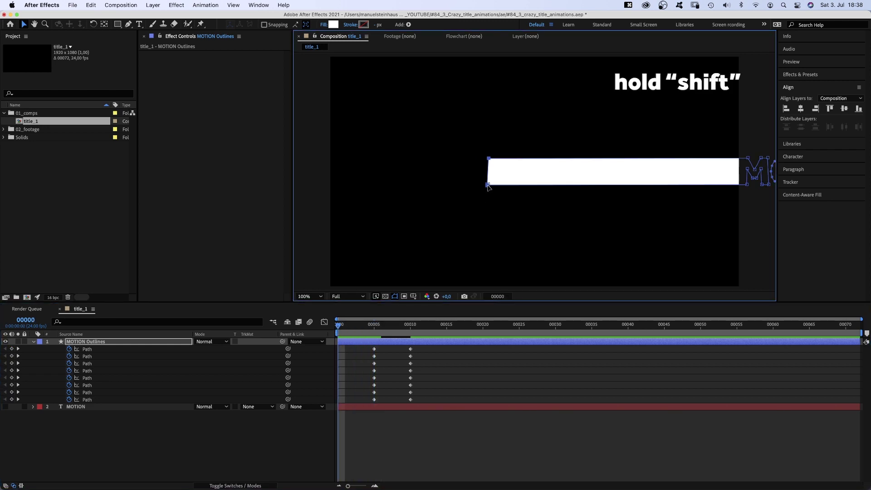
pyautogui.moveTo(488, 185); pyautogui.dragTo(737, 183)
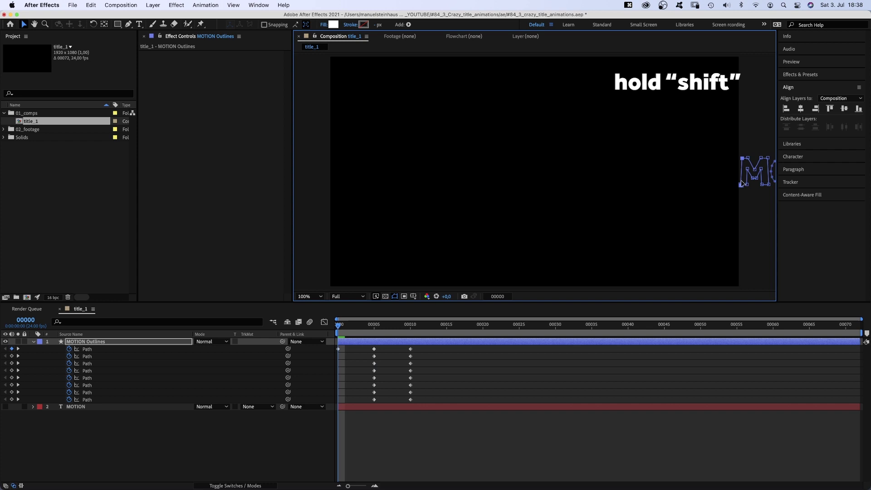
pyautogui.moveTo(427, 350); pyautogui.dragTo(327, 408)
# - In the speed graph, ease the first and frame-10 keyframes to zero speed, then preview
pyautogui.click(324, 322)
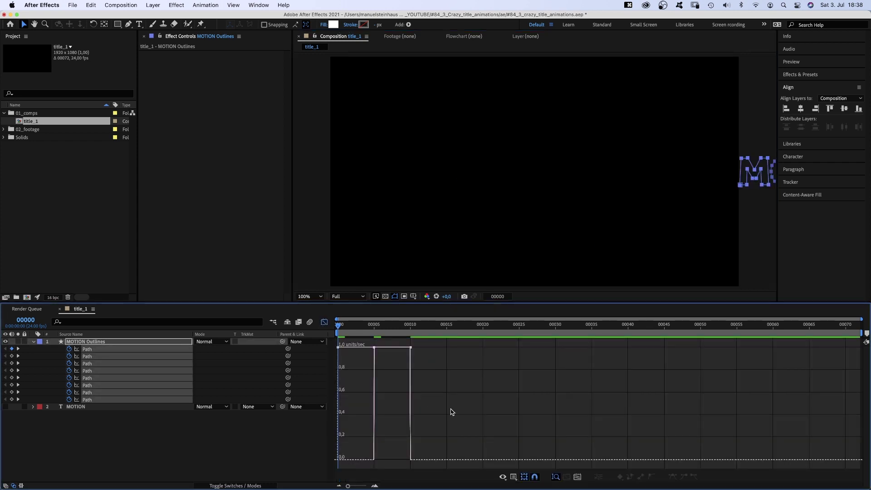
pyautogui.click(514, 481)
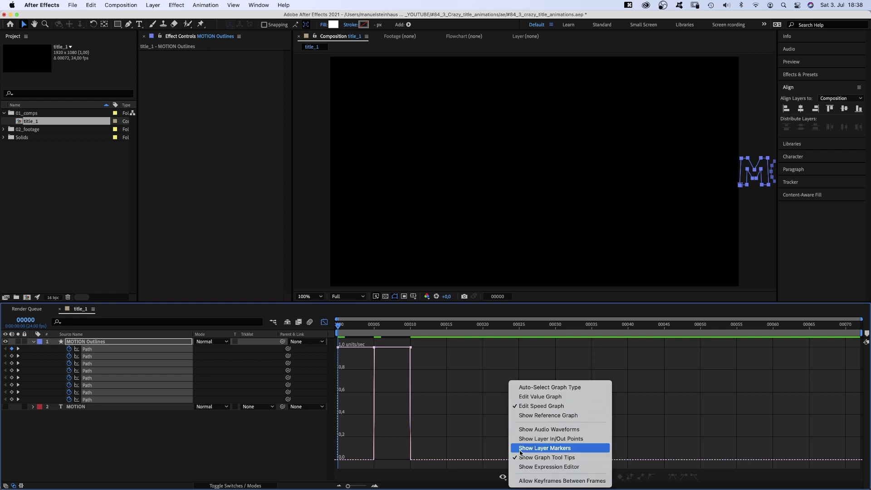
pyautogui.click(537, 405)
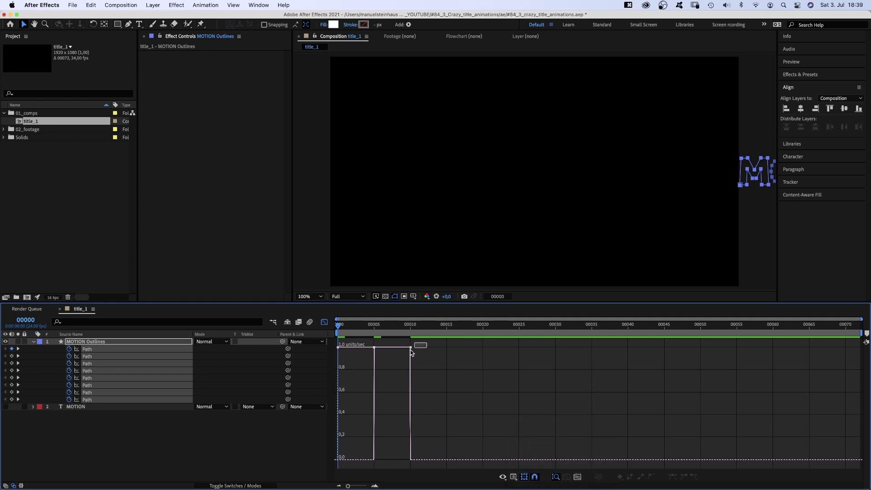
pyautogui.click(410, 348)
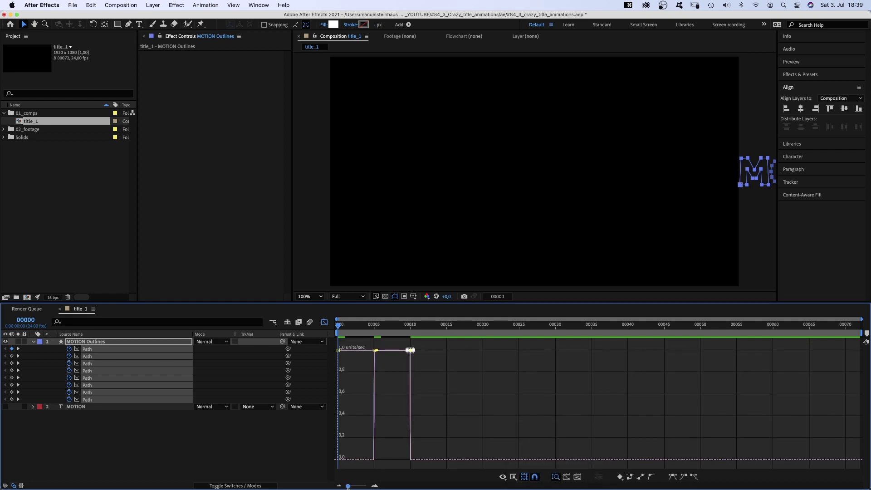
pyautogui.moveTo(349, 486); pyautogui.dragTo(366, 487)
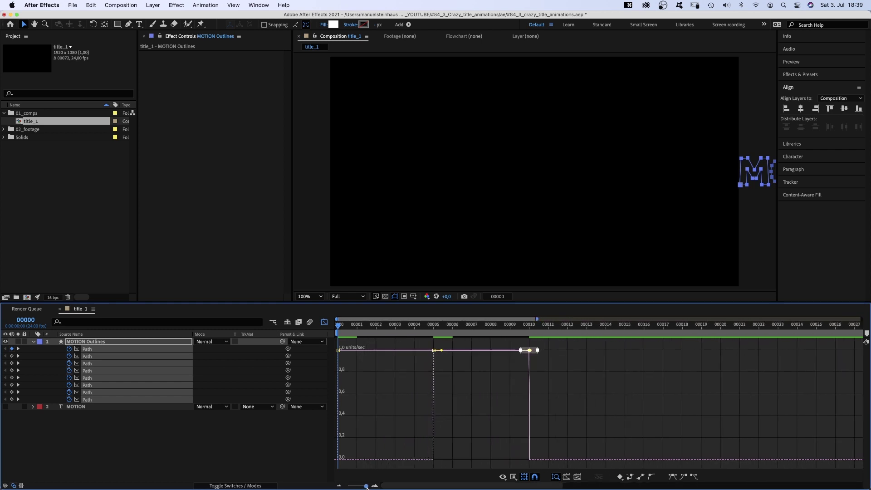
pyautogui.click(554, 348)
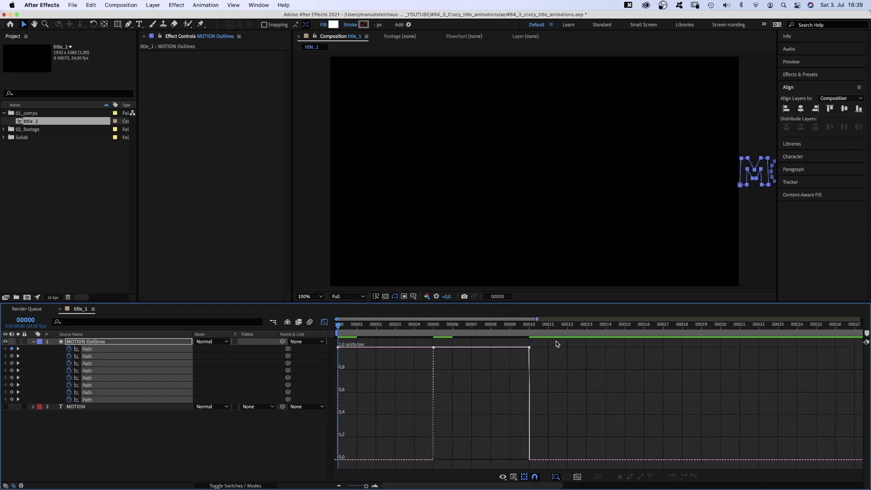
pyautogui.moveTo(521, 361); pyautogui.dragTo(385, 462)
pyautogui.click(339, 434)
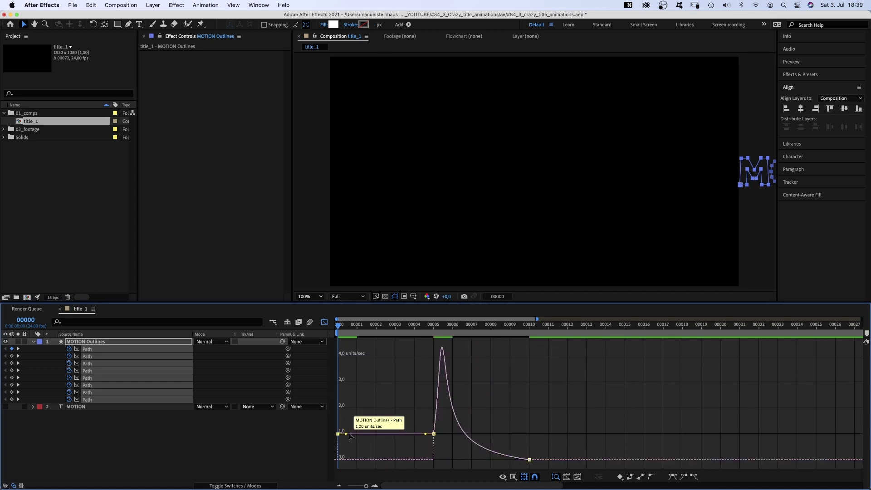
pyautogui.moveTo(346, 434); pyautogui.dragTo(426, 460)
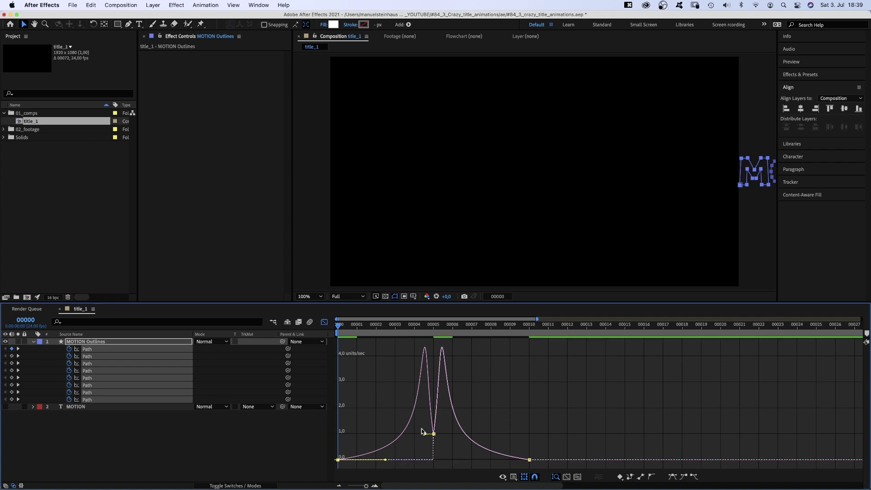
pyautogui.press('0')
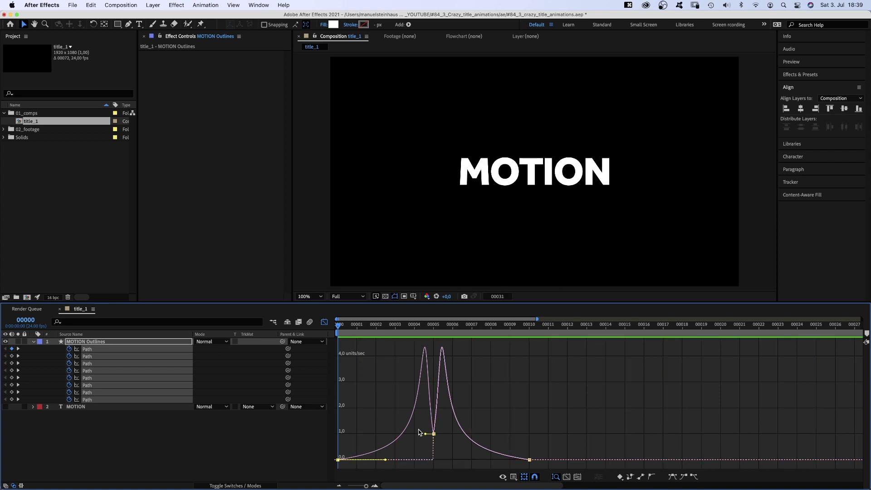
# - Return to keyframe view and preview the morph up to frame 00010
pyautogui.press('0')
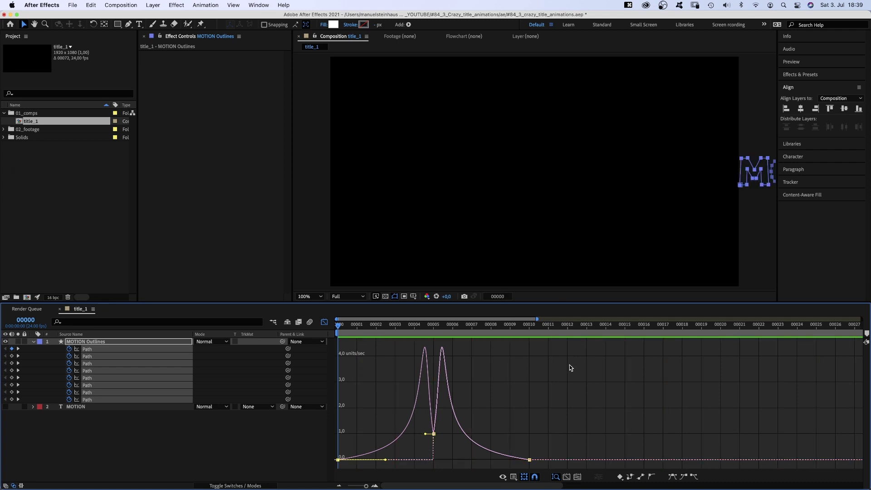
pyautogui.click(324, 321)
pyautogui.press('0')
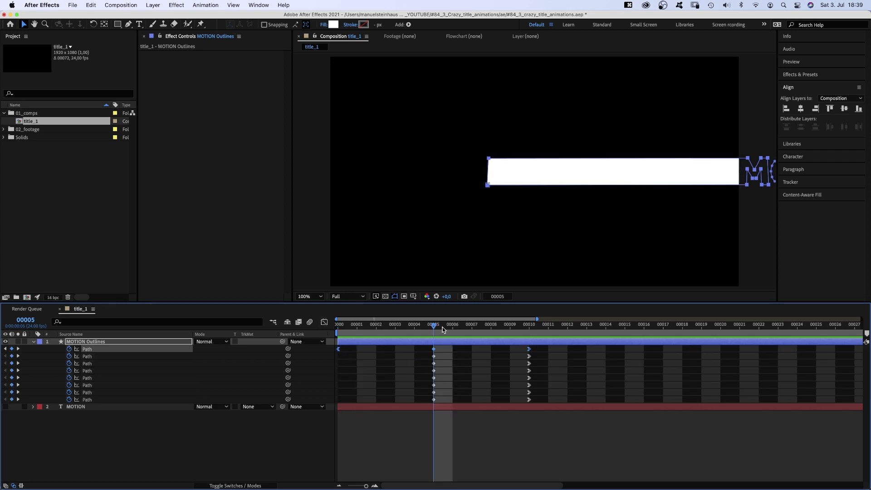
# - Offset the letter paths' keyframes so they start one after another, the last at 00010–00015
pyautogui.click(83, 357)
pyautogui.keyDown('shift'); pyautogui.click(86, 364); pyautogui.keyUp('shift')
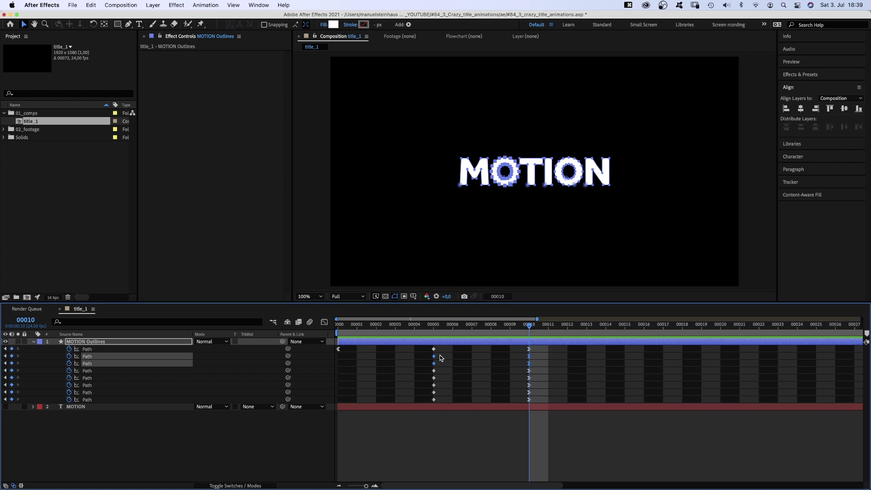
pyautogui.moveTo(438, 359); pyautogui.dragTo(457, 371)
pyautogui.click(83, 371)
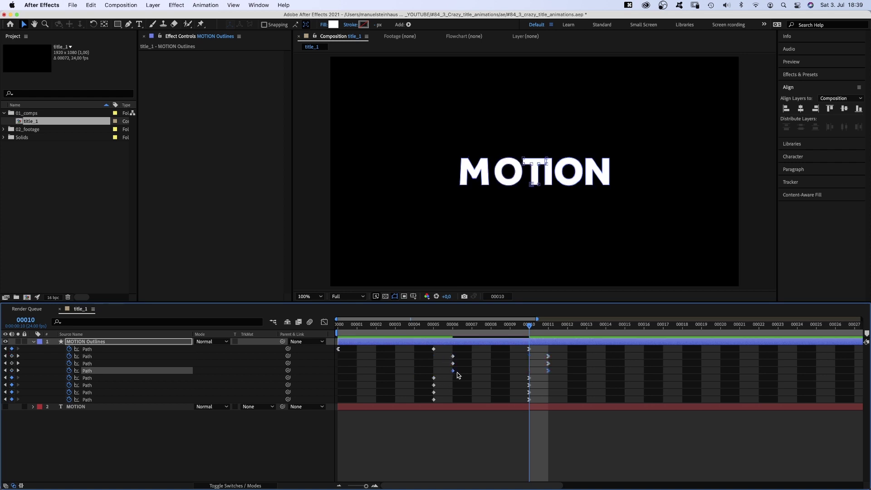
pyautogui.click(82, 379)
pyautogui.moveTo(430, 380); pyautogui.dragTo(488, 381)
pyautogui.click(87, 385)
pyautogui.keyDown('shift'); pyautogui.click(87, 392); pyautogui.keyUp('shift')
pyautogui.moveTo(434, 385); pyautogui.dragTo(511, 385)
pyautogui.moveTo(434, 399); pyautogui.dragTo(533, 405)
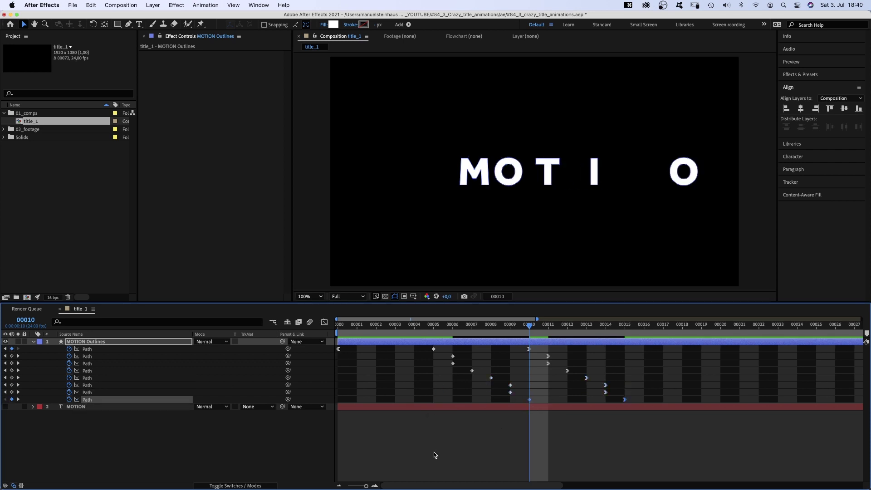
# - Keyframe all eight paths at frame 00024
pyautogui.moveTo(364, 485); pyautogui.dragTo(345, 486)
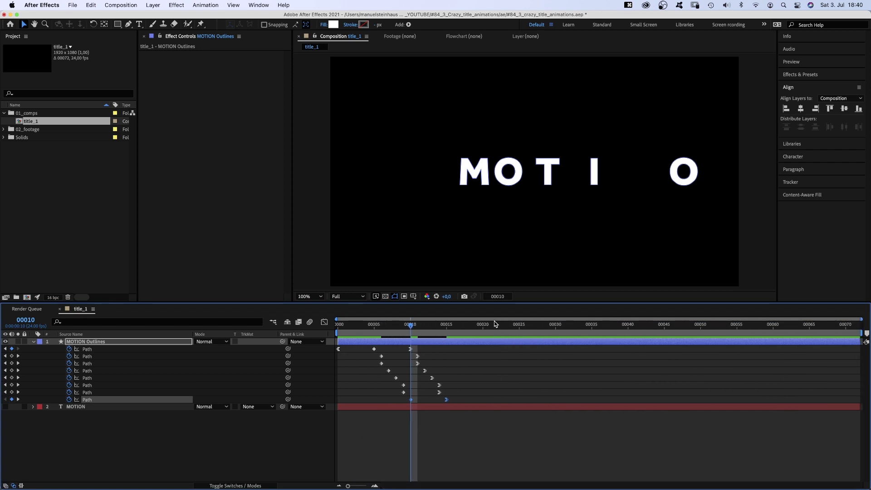
pyautogui.moveTo(472, 325); pyautogui.dragTo(484, 327)
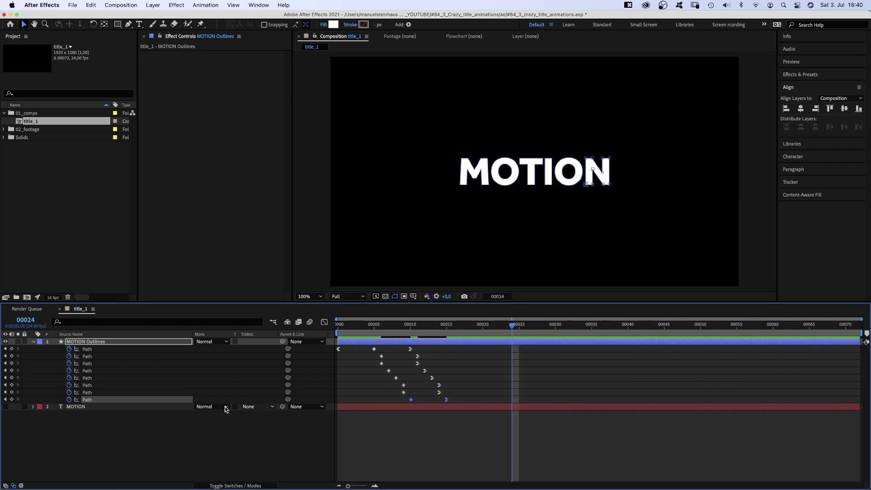
pyautogui.moveTo(12, 351); pyautogui.dragTo(12, 399)
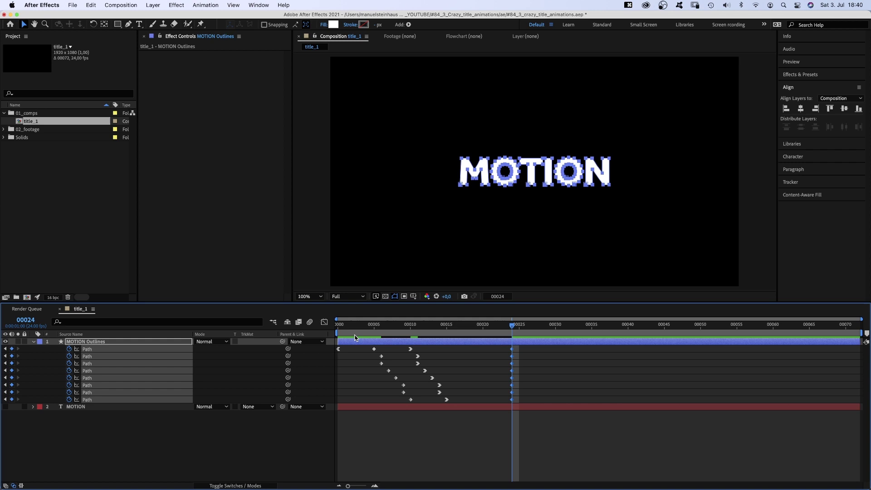
# - Stretch MOTION into a leftward bar at 00029, shrink it left by 00034, select the outro keyframes
pyautogui.moveTo(534, 328); pyautogui.dragTo(554, 336)
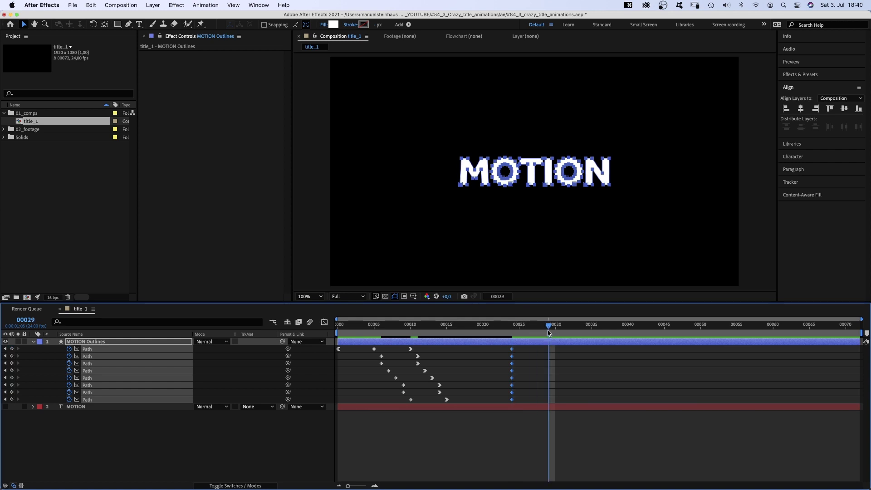
pyautogui.moveTo(603, 139); pyautogui.dragTo(438, 222)
pyautogui.moveTo(464, 160); pyautogui.dragTo(177, 166)
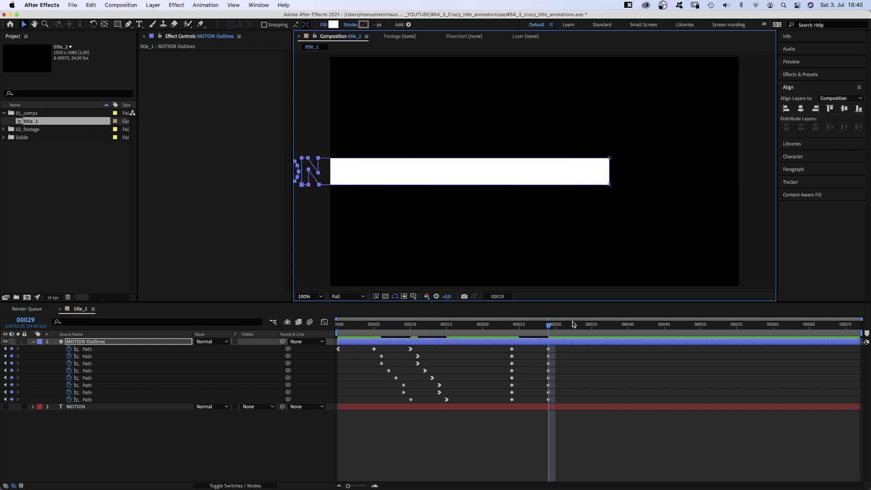
pyautogui.moveTo(559, 331); pyautogui.dragTo(590, 337)
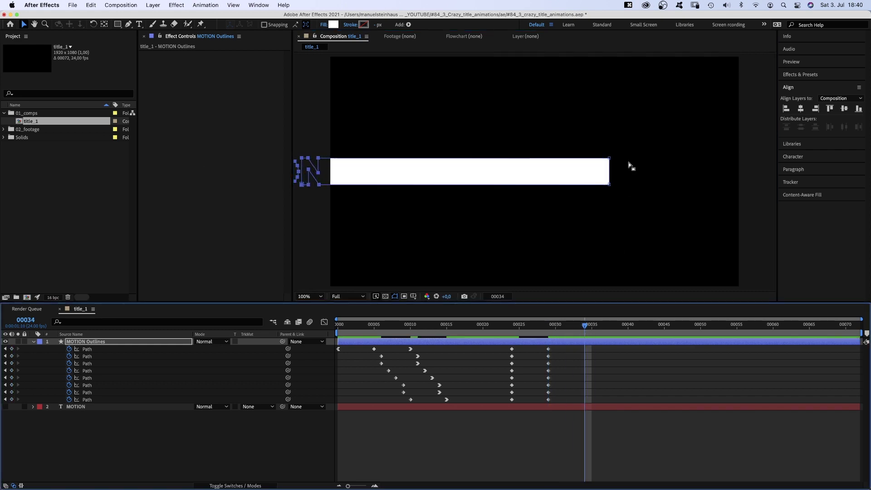
pyautogui.moveTo(607, 185); pyautogui.dragTo(297, 178)
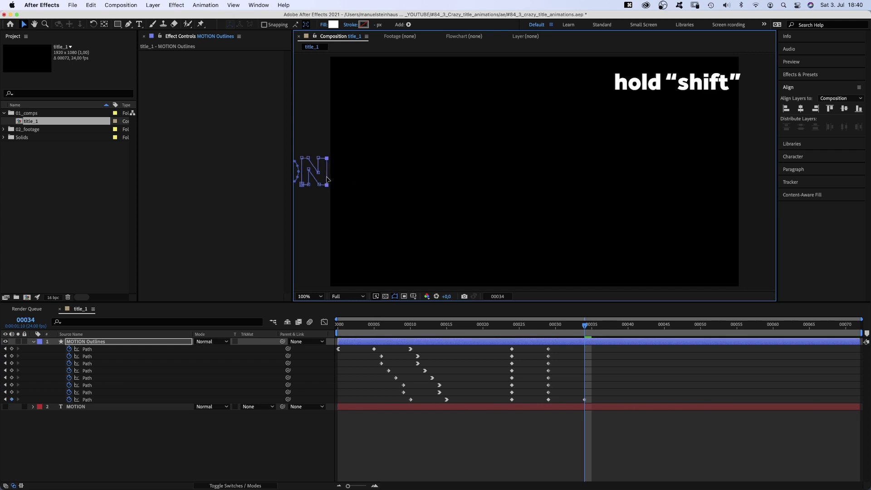
pyautogui.moveTo(626, 352); pyautogui.dragTo(506, 408)
# - Ease the outro keyframes near 00029–00030 to zero speed with full influence, then preview
pyautogui.click(323, 322)
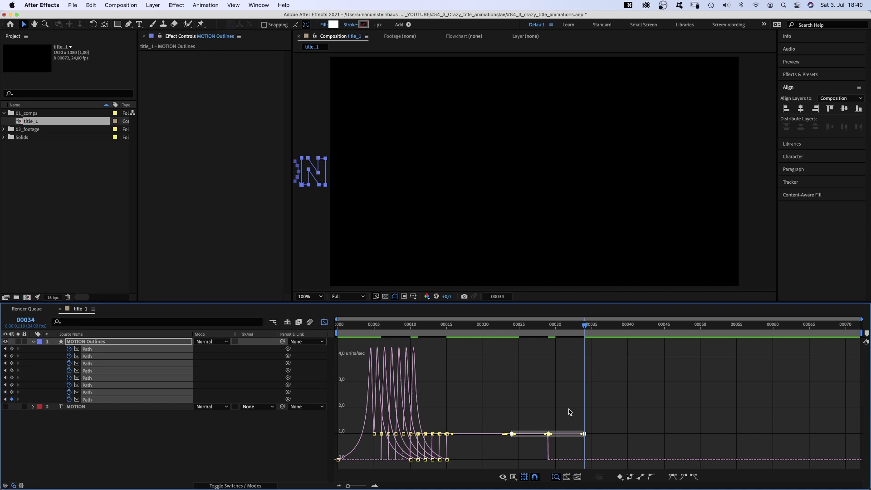
pyautogui.moveTo(567, 410); pyautogui.dragTo(557, 439)
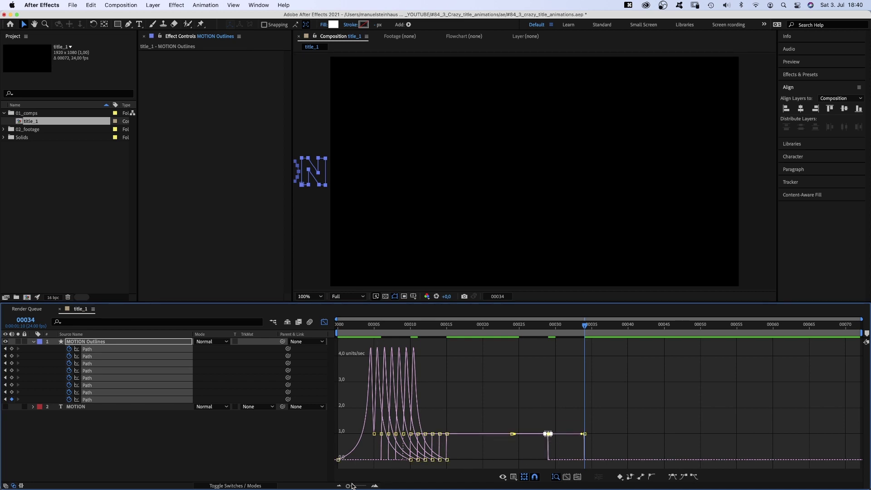
pyautogui.moveTo(353, 486); pyautogui.dragTo(366, 487)
pyautogui.click(495, 382)
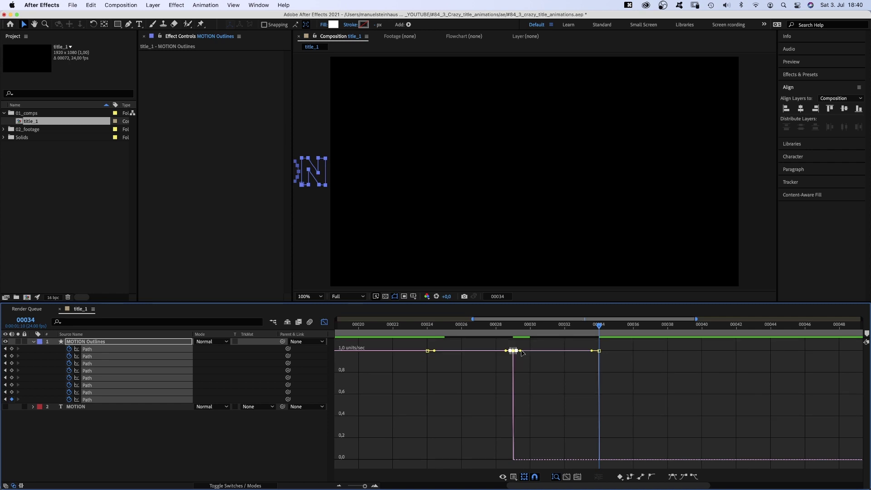
pyautogui.moveTo(522, 353); pyautogui.dragTo(626, 465)
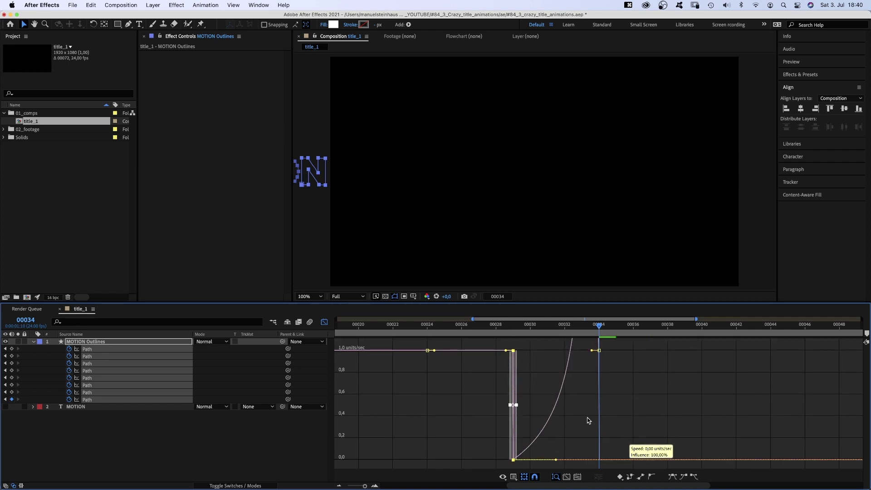
pyautogui.moveTo(435, 399); pyautogui.dragTo(469, 459)
pyautogui.moveTo(366, 486); pyautogui.dragTo(333, 488)
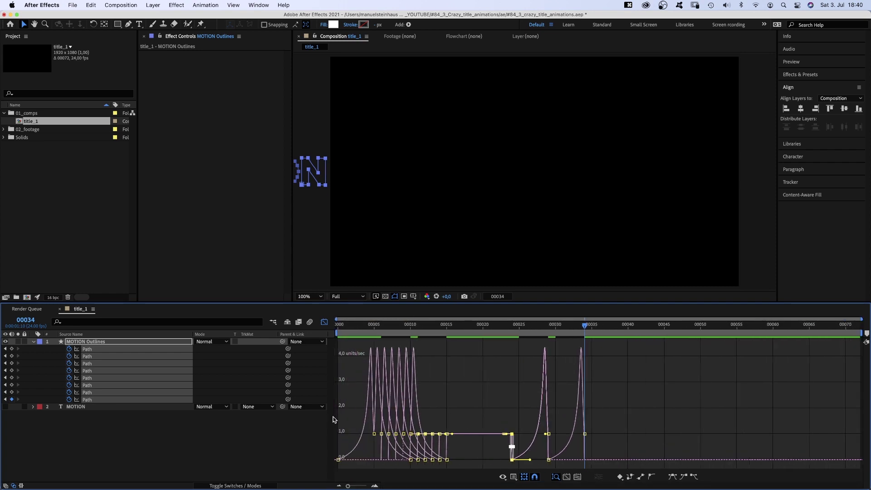
pyautogui.press('space')
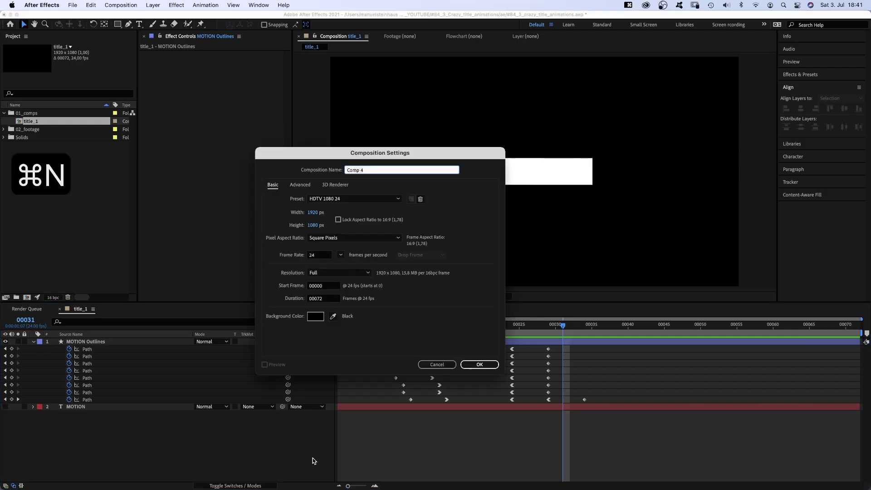
# - Create the comp title_2 and add a TITLE text layer
pyautogui.write('title_2')
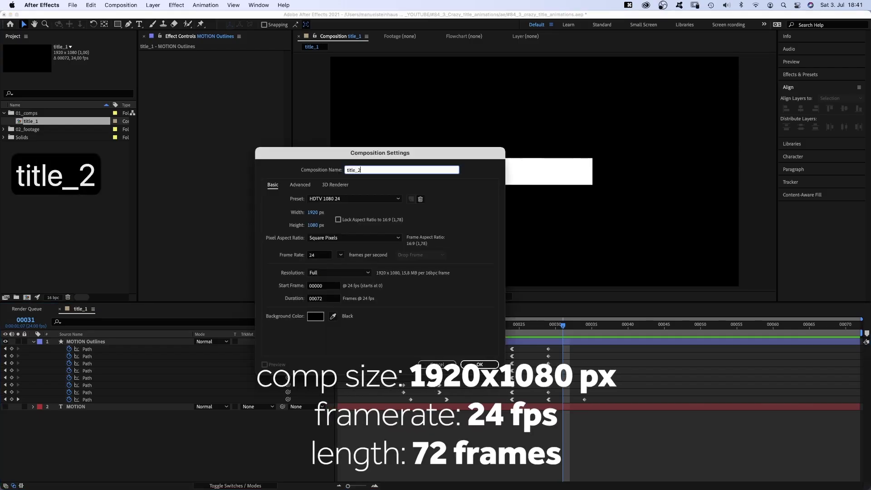
pyautogui.press('Return')
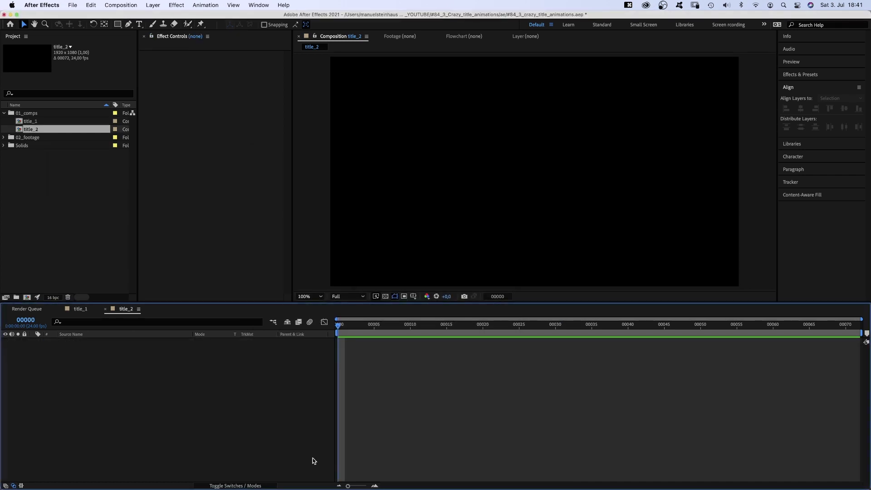
pyautogui.click(139, 24)
pyautogui.click(450, 187)
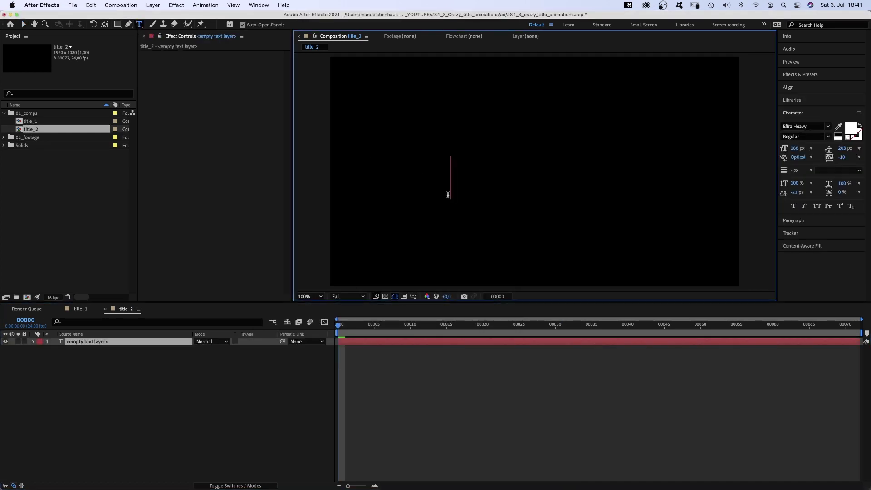
pyautogui.write('TITLE')
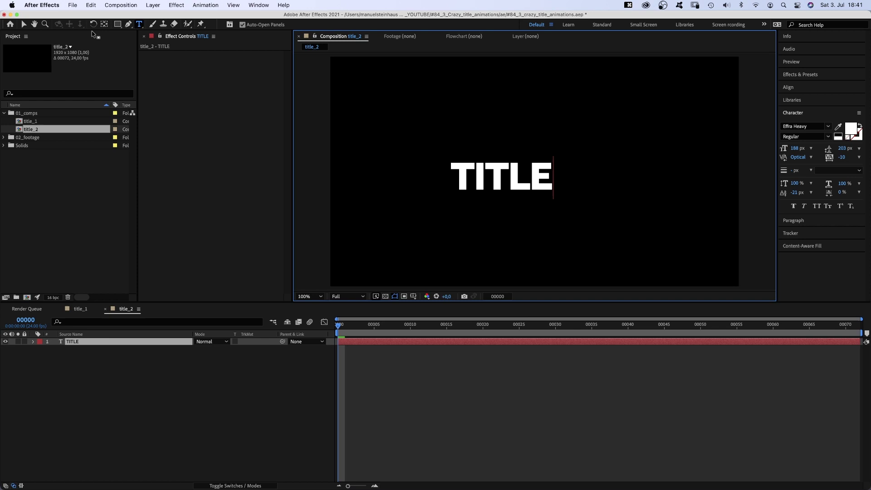
# - Centre the TITLE layer horizontally and vertically in the comp
pyautogui.press('Escape')
pyautogui.press('v')
pyautogui.click(811, 87)
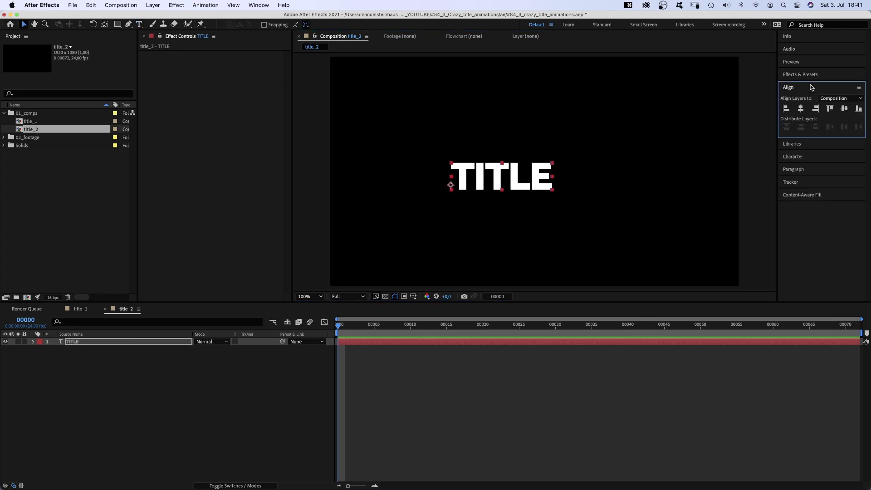
pyautogui.click(800, 110)
pyautogui.click(844, 110)
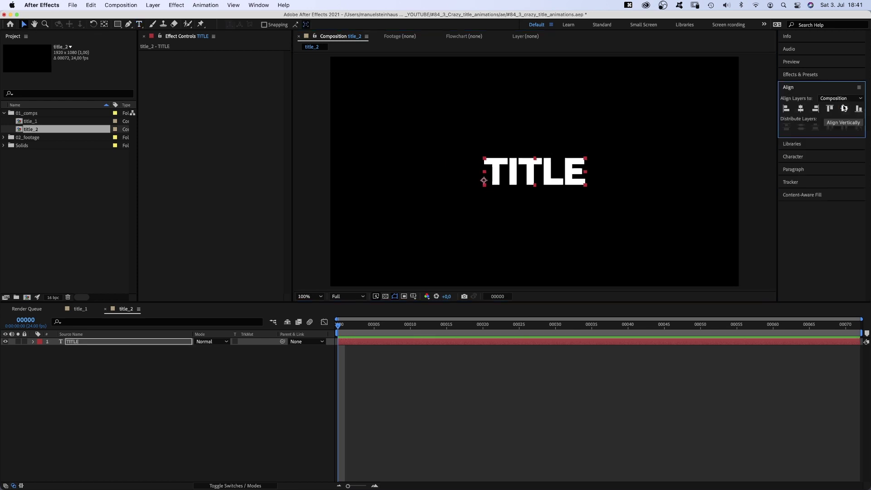
# - Pre-compose the TITLE layer into a comp named pre-title and show Effects & Presets
pyautogui.click(161, 6)
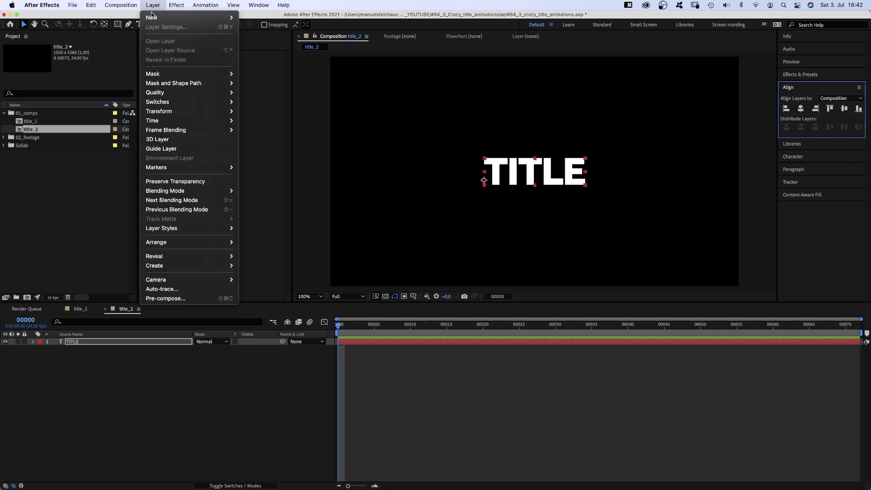
pyautogui.click(198, 297)
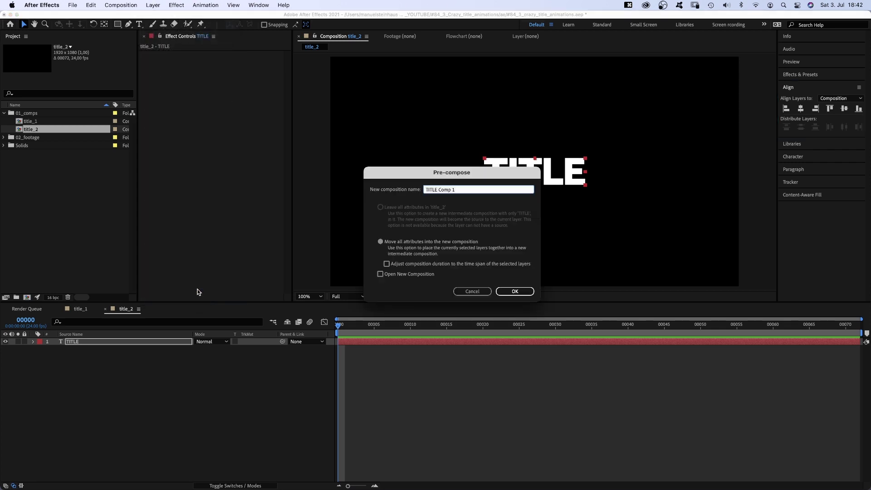
pyautogui.write('pre-title')
pyautogui.press('Return')
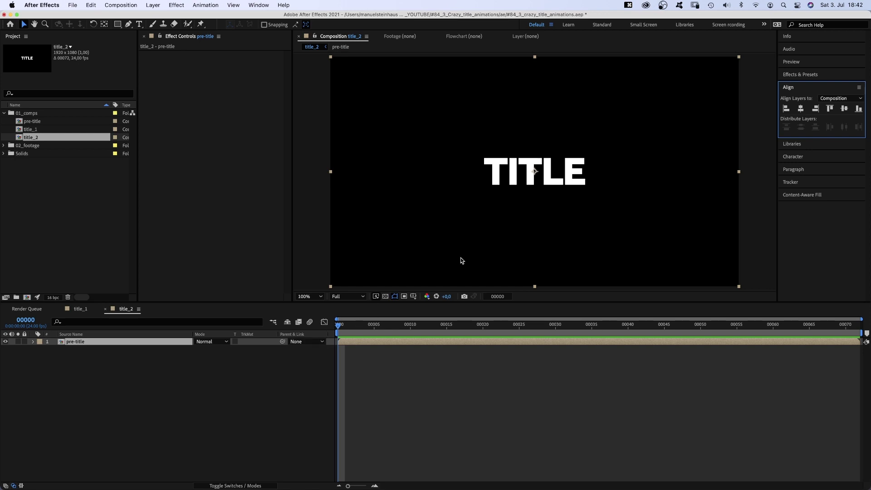
pyautogui.click(799, 74)
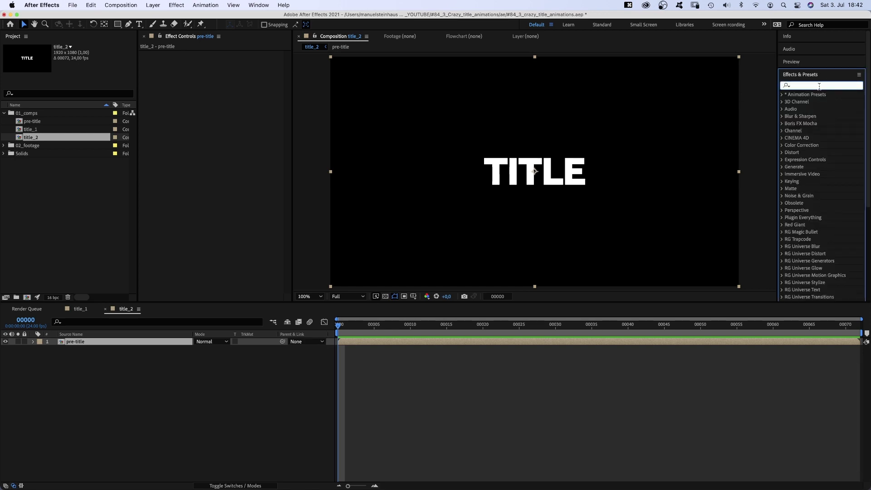
# - Apply CC Scale Wipe with Stretch 25, Center left of TITLE, Direction 90°, and show its keyframes
pyautogui.write('CC Scale')
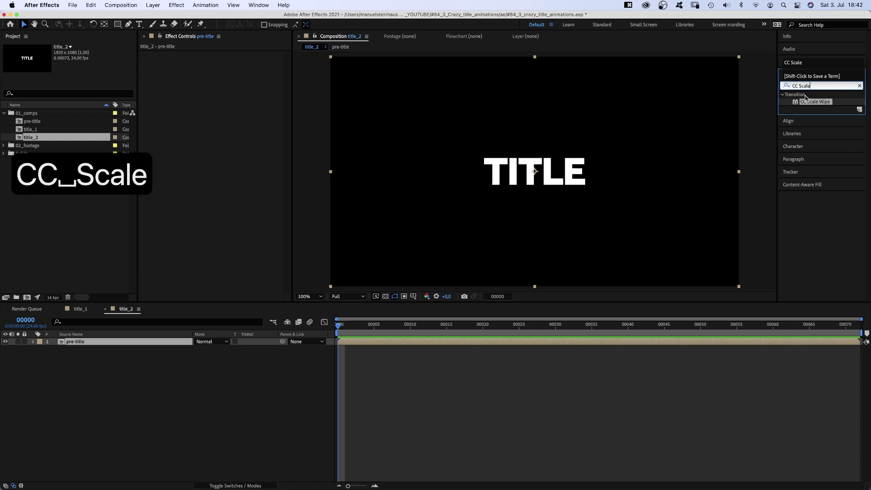
pyautogui.moveTo(812, 102); pyautogui.dragTo(478, 186)
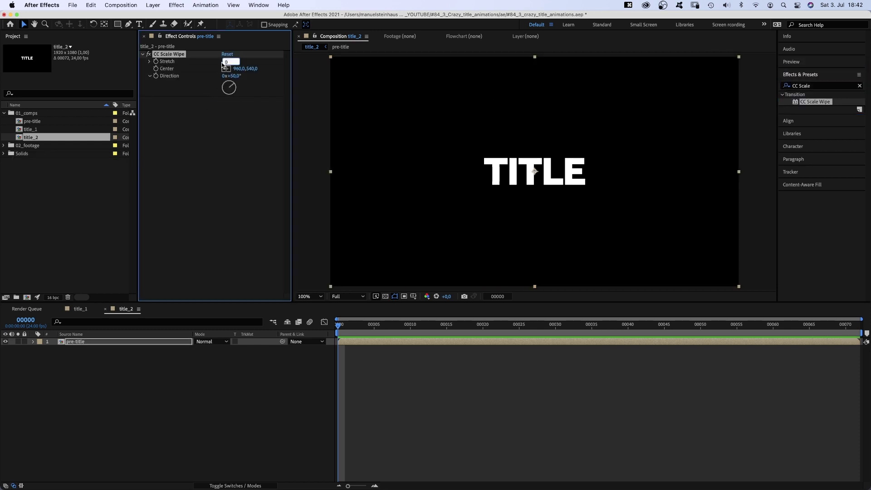
pyautogui.write('25')
pyautogui.press('Return')
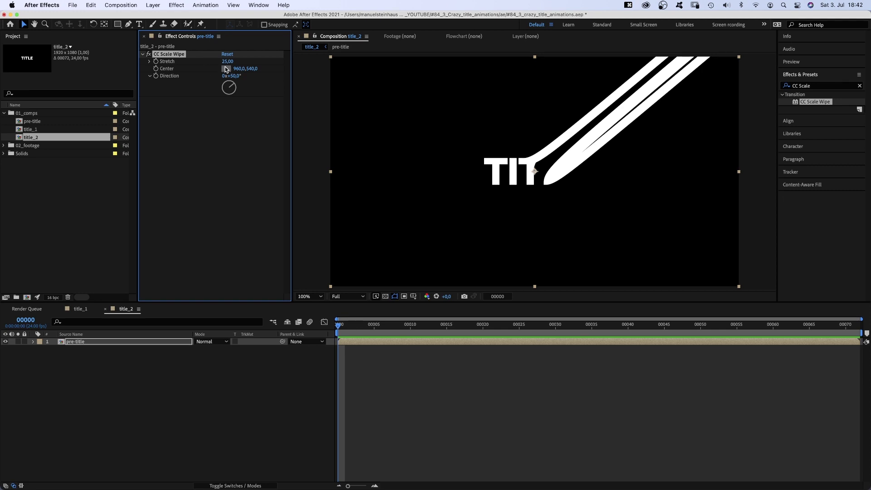
pyautogui.click(226, 69)
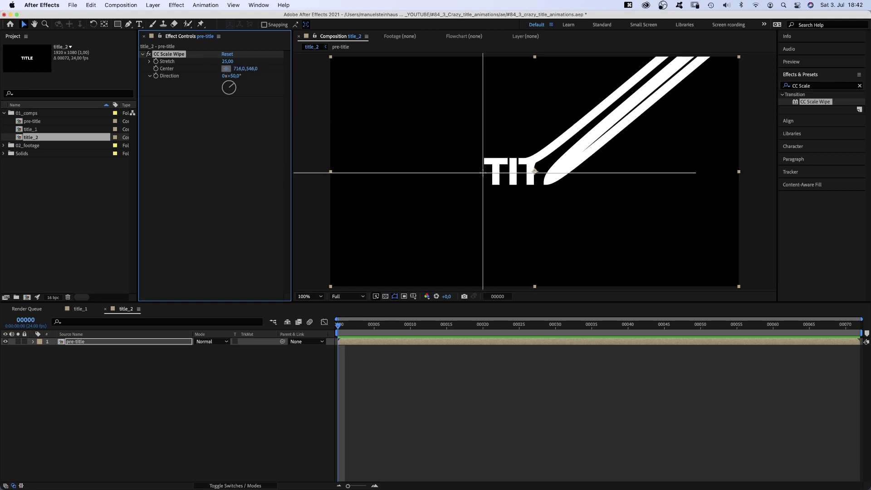
pyautogui.moveTo(482, 172); pyautogui.dragTo(483, 173)
pyautogui.write('90')
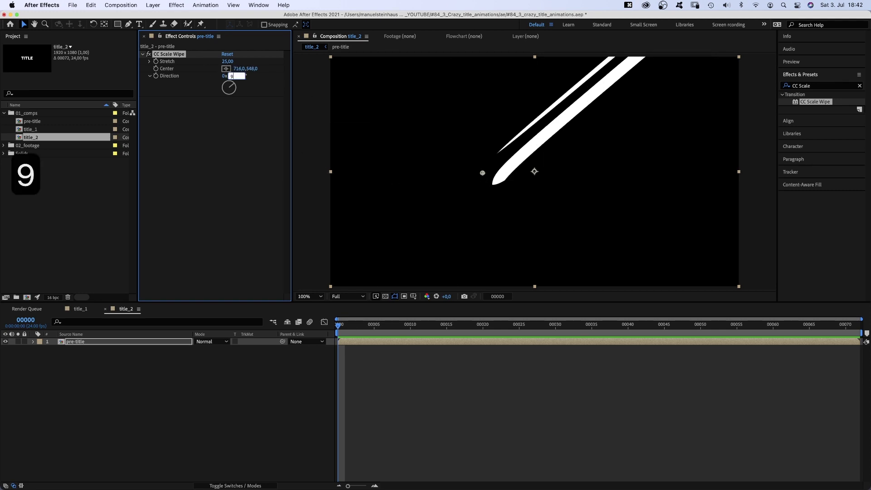
pyautogui.press('Return')
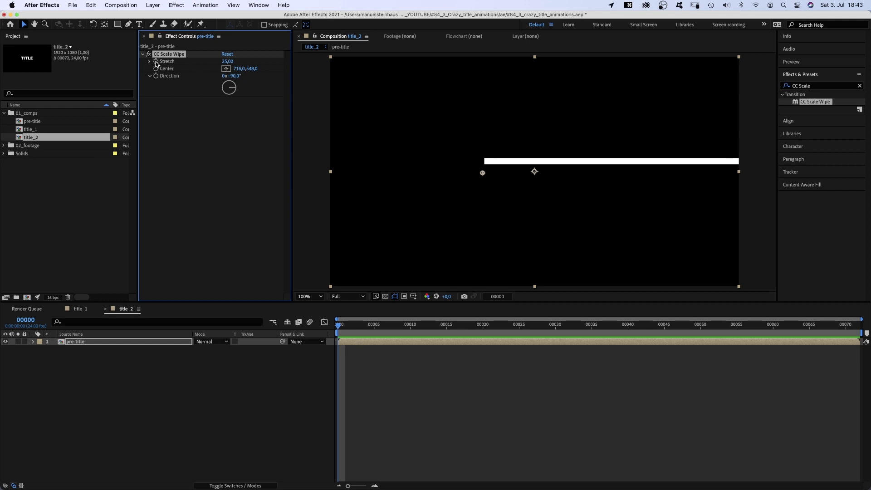
pyautogui.press('u')
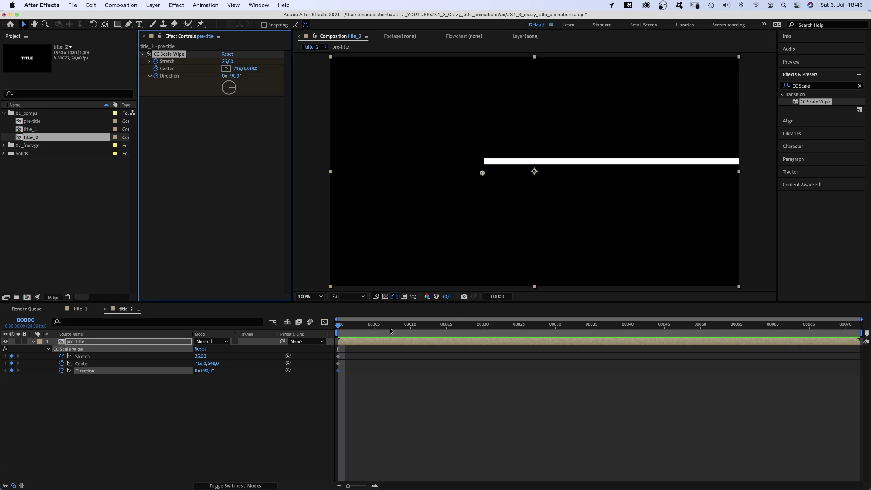
# - Key Stretch 0 at frame 10 and ease it to zero speed in the graph
pyautogui.click(410, 328)
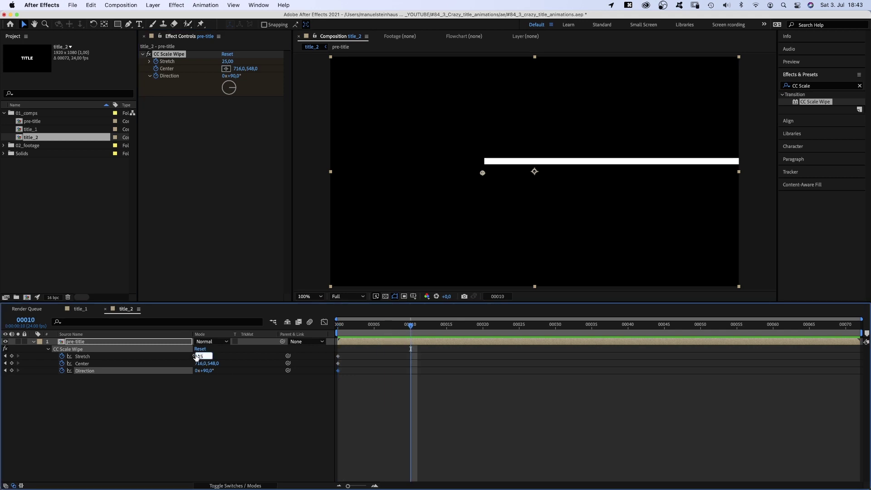
pyautogui.write('0')
pyautogui.press('Return')
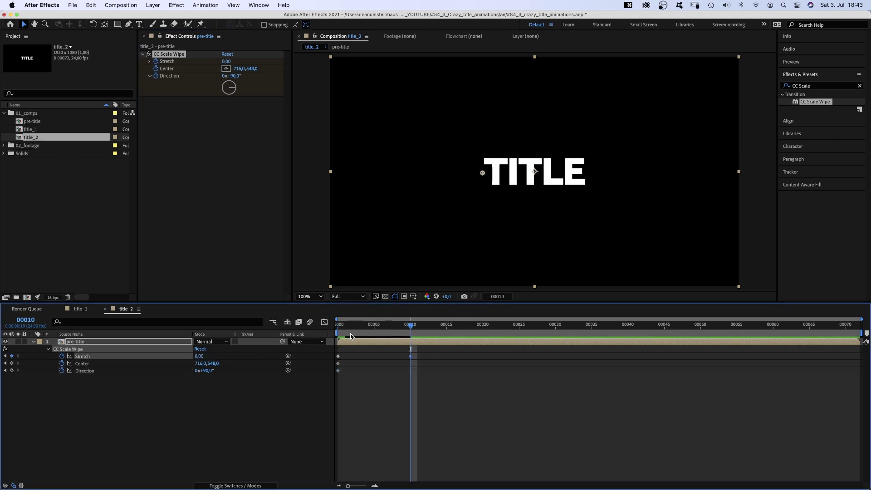
pyautogui.click(324, 323)
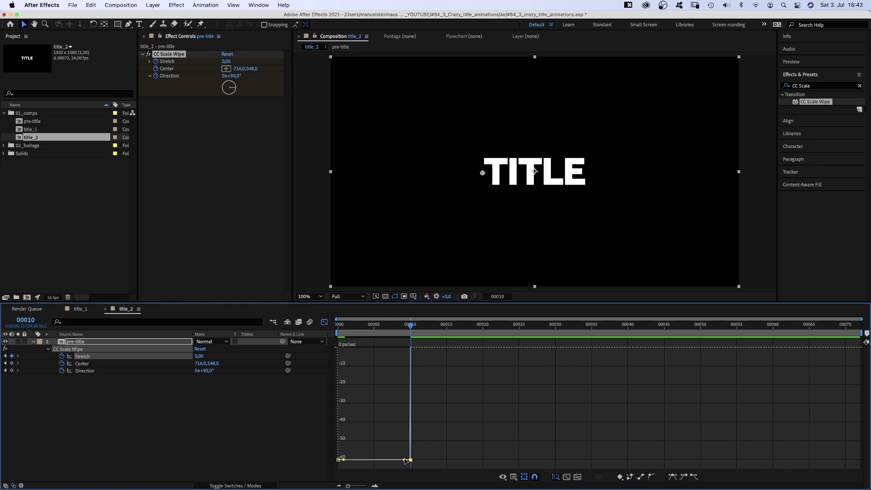
pyautogui.moveTo(405, 461); pyautogui.dragTo(333, 349)
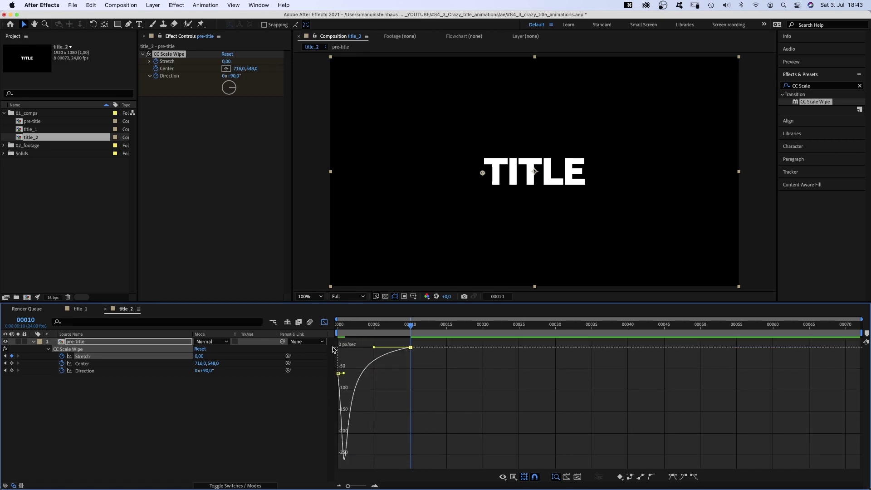
pyautogui.click(324, 322)
# - Add Center and Direction keys at frame 24, then Direction -90° at frame 25
pyautogui.moveTo(453, 337); pyautogui.dragTo(513, 337)
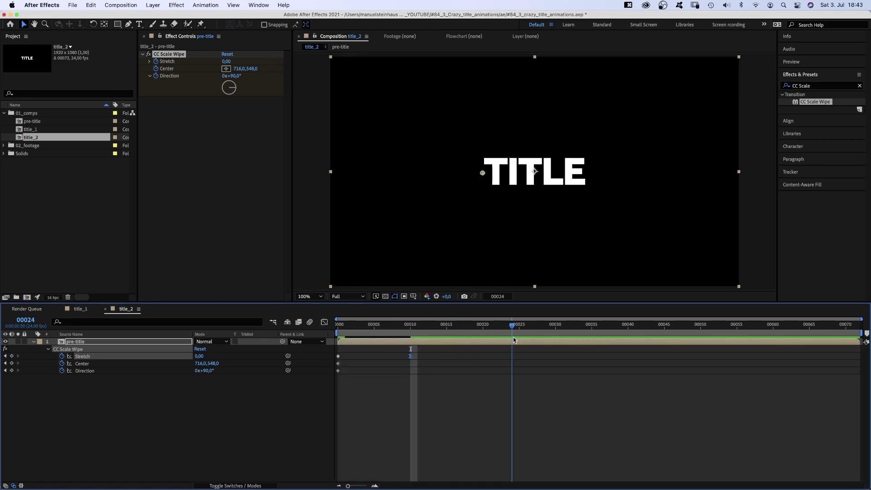
pyautogui.click(12, 363)
pyautogui.click(12, 370)
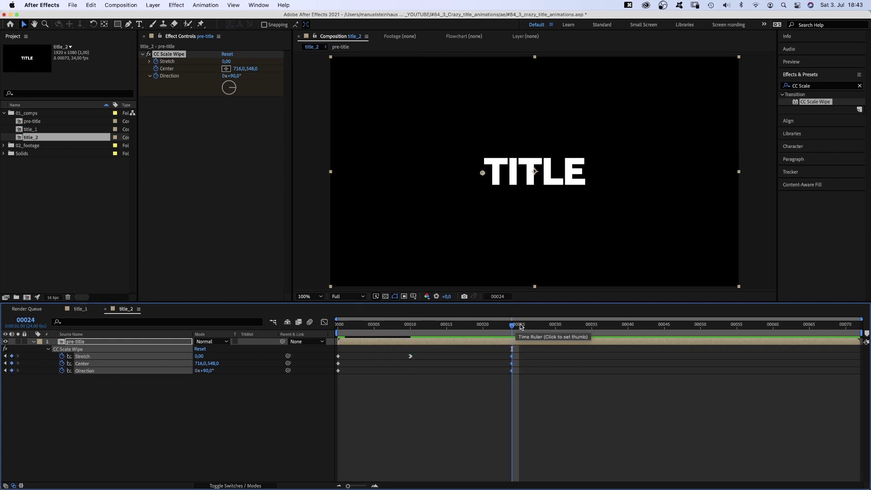
pyautogui.press('super+Right')
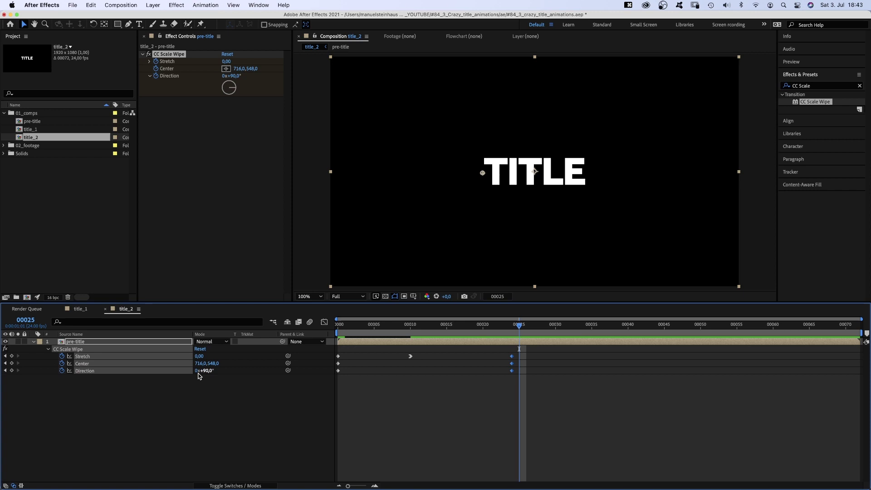
pyautogui.click(202, 404)
pyautogui.write('-90')
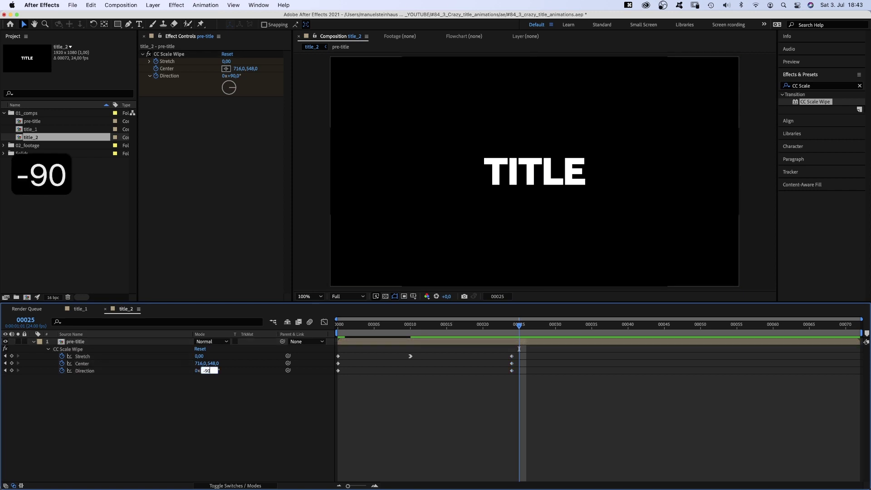
pyautogui.press('Return')
# - At frame 33, move the wipe center right of TITLE, set Stretch 1.30, and preview
pyautogui.moveTo(535, 327); pyautogui.dragTo(577, 328)
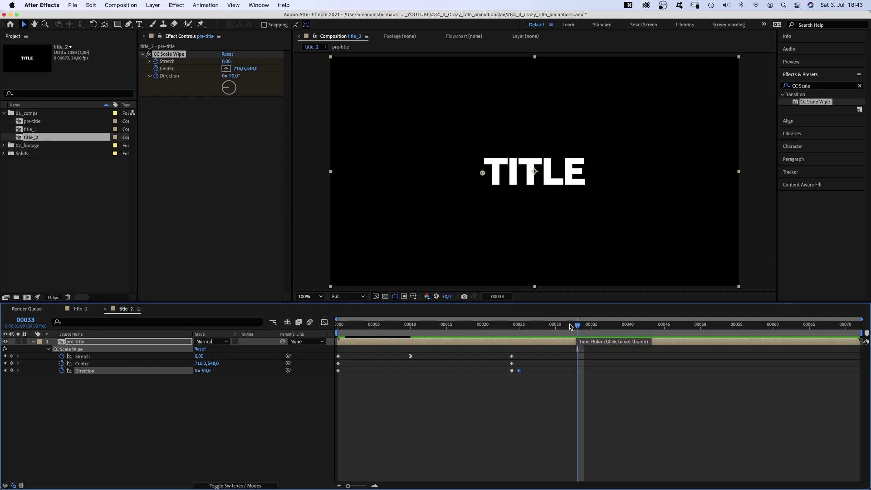
pyautogui.click(483, 173)
pyautogui.moveTo(483, 173); pyautogui.dragTo(606, 174)
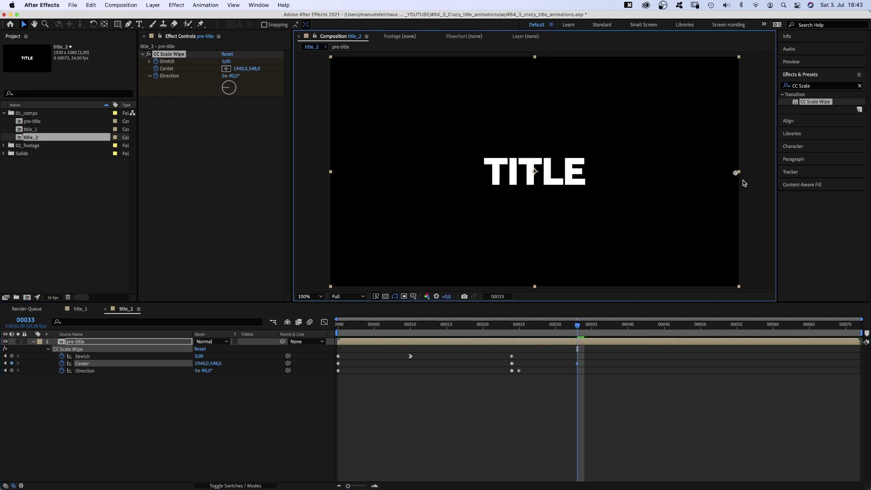
pyautogui.moveTo(199, 357); pyautogui.dragTo(199, 358)
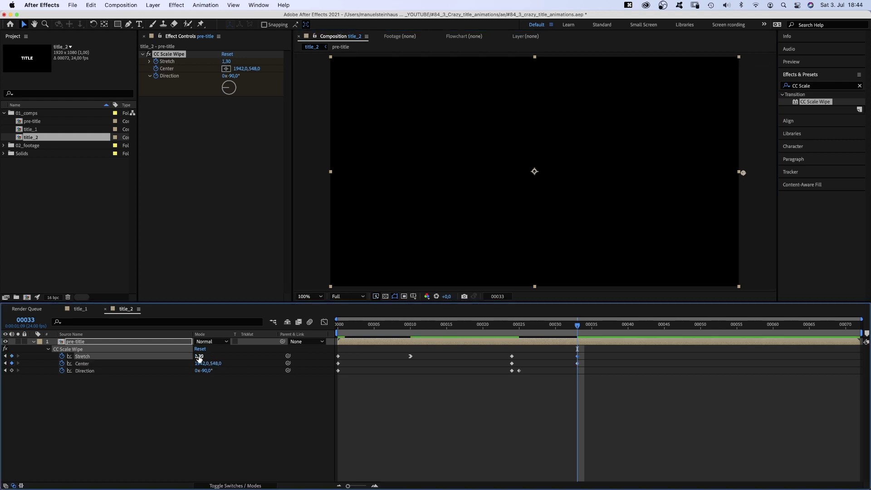
pyautogui.moveTo(578, 328)
pyautogui.mouseDown()
pyautogui.moveTo(519, 330)
pyautogui.moveTo(578, 343)
pyautogui.mouseUp()
pyautogui.press('KP_0')
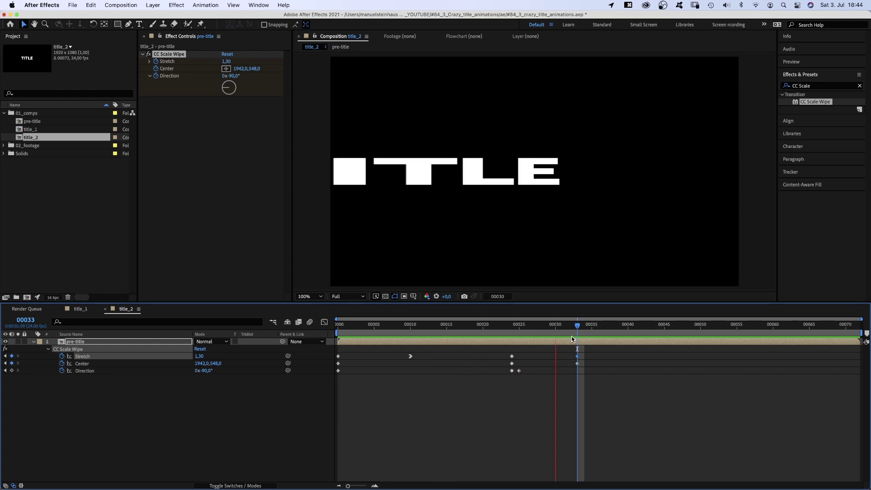
pyautogui.press('KP_0')
# - Apply the Glow effect to the pre-title layer
pyautogui.click(807, 86)
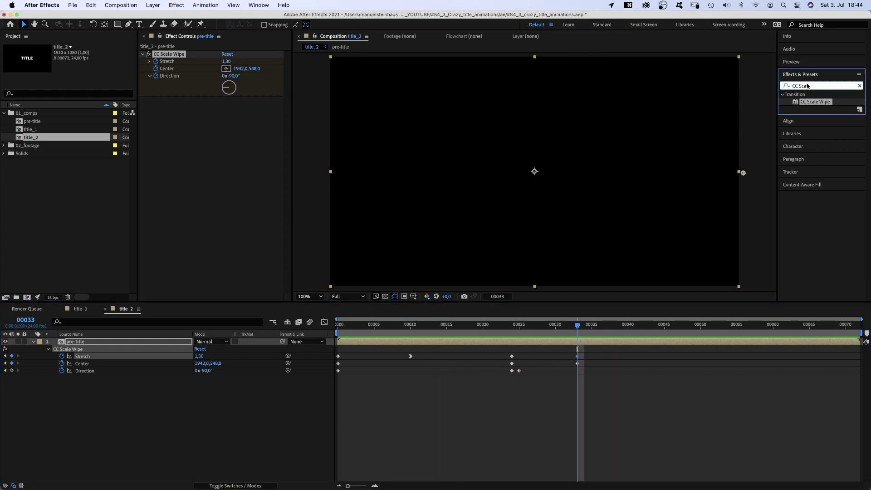
pyautogui.write('Glow')
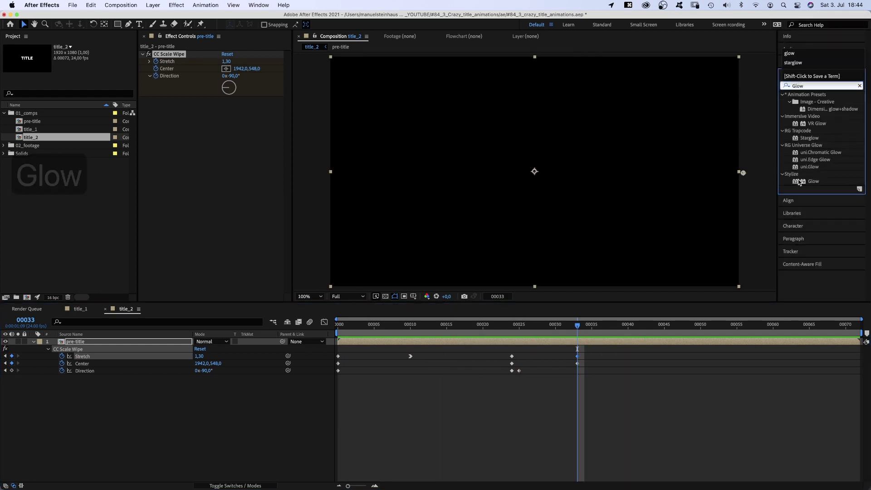
pyautogui.moveTo(812, 180); pyautogui.dragTo(218, 171)
pyautogui.moveTo(577, 324); pyautogui.dragTo(460, 348)
# - Duplicate pre-title and set the top copy to Add blending at 55% opacity
pyautogui.click(76, 344)
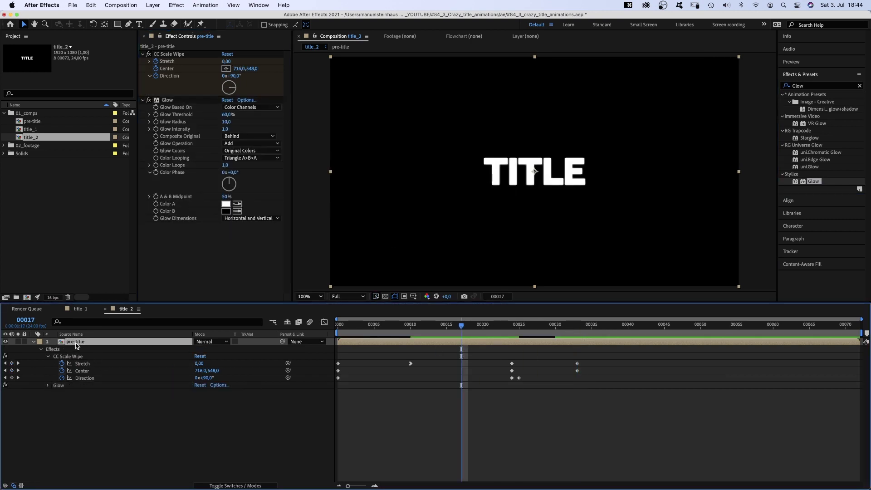
pyautogui.hotkey('ctrl', 'd')
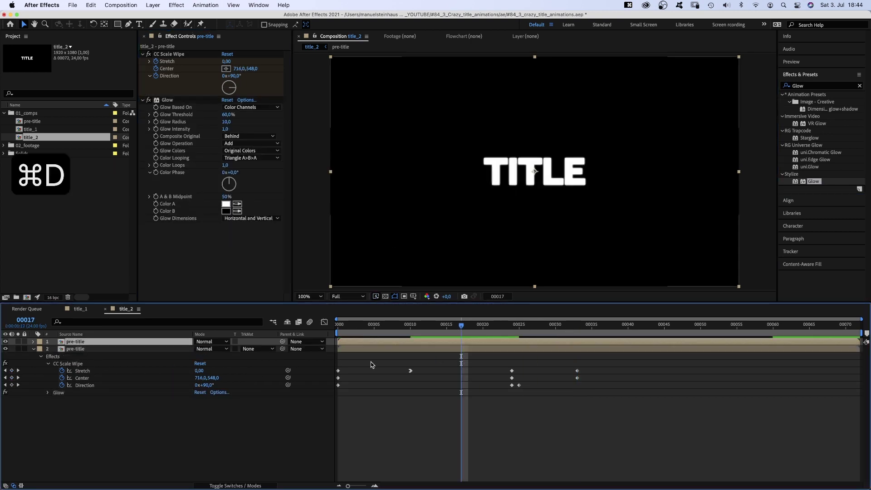
pyautogui.click(213, 341)
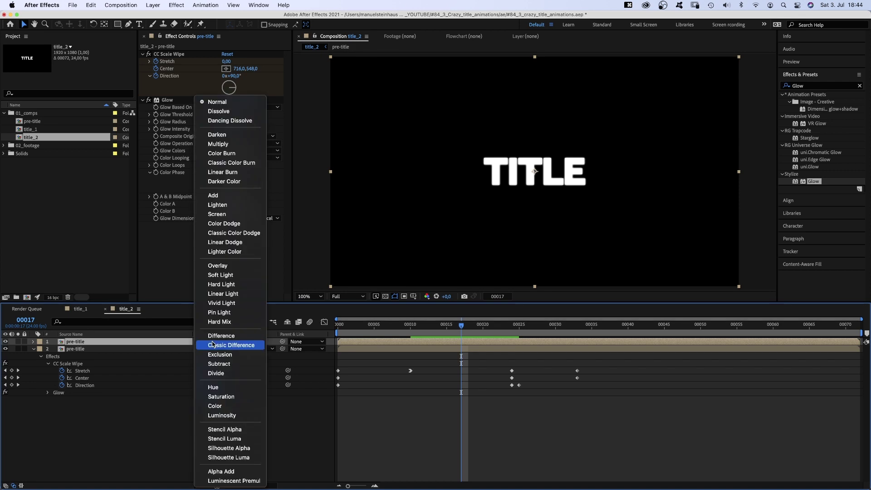
pyautogui.click(229, 196)
pyautogui.press('t')
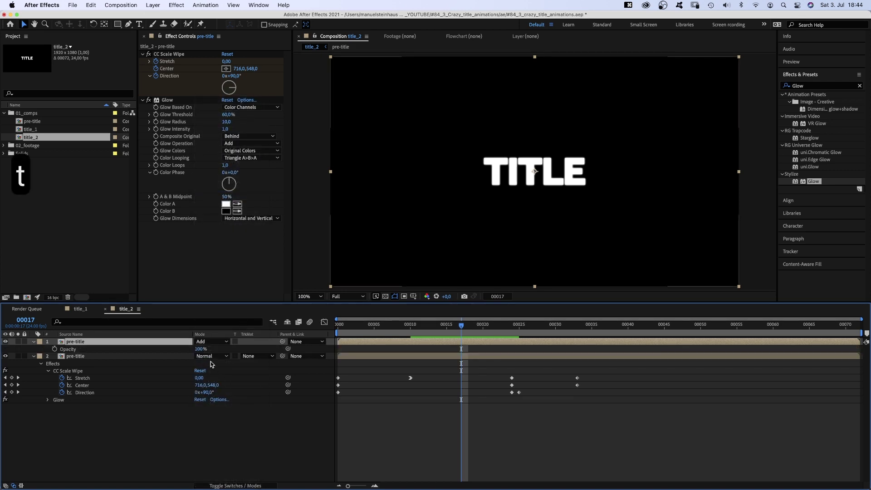
pyautogui.write('55')
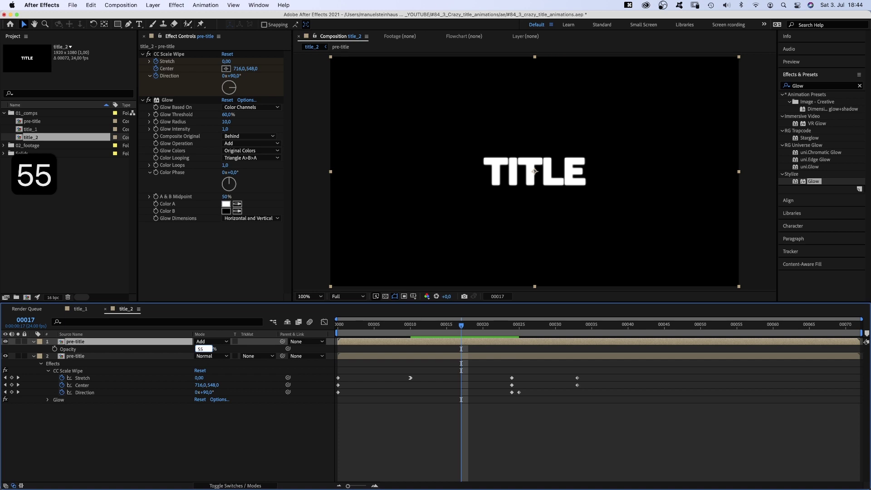
pyautogui.press('Return')
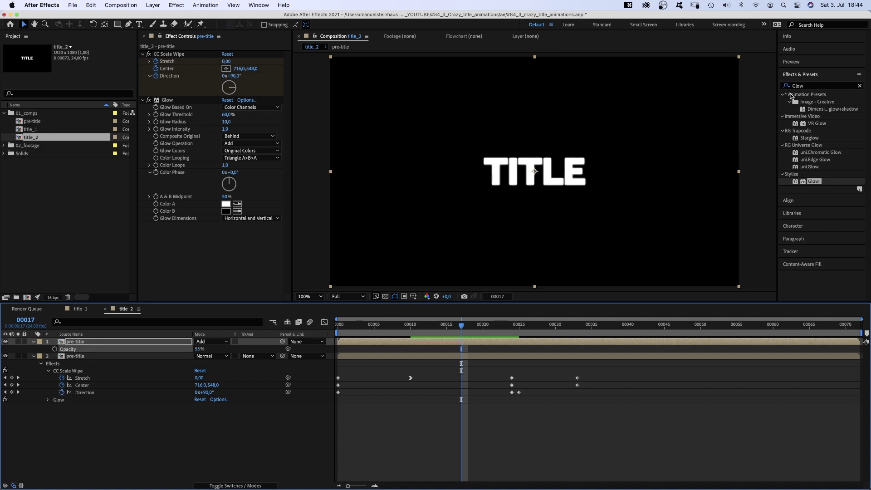
# - Give the top copy a red Fill, shift it a few frames later, and scrub to frame 7
pyautogui.click(807, 86)
pyautogui.write('fill')
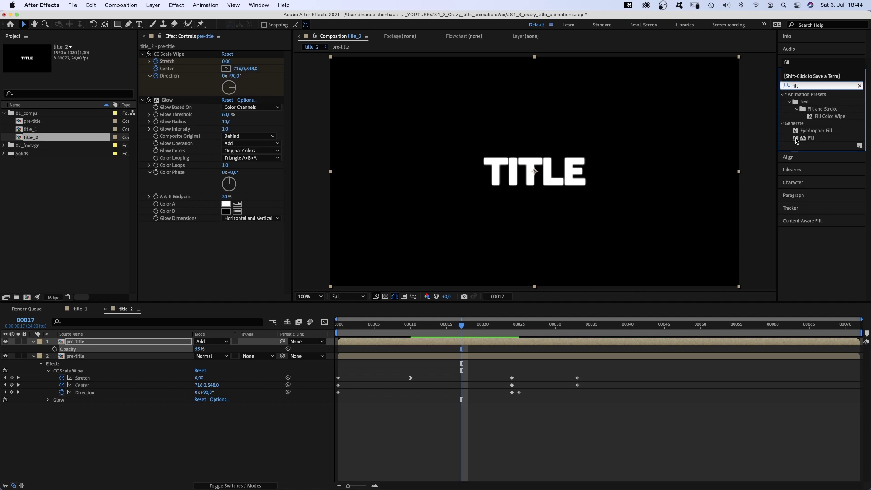
pyautogui.moveTo(801, 137); pyautogui.dragTo(208, 104)
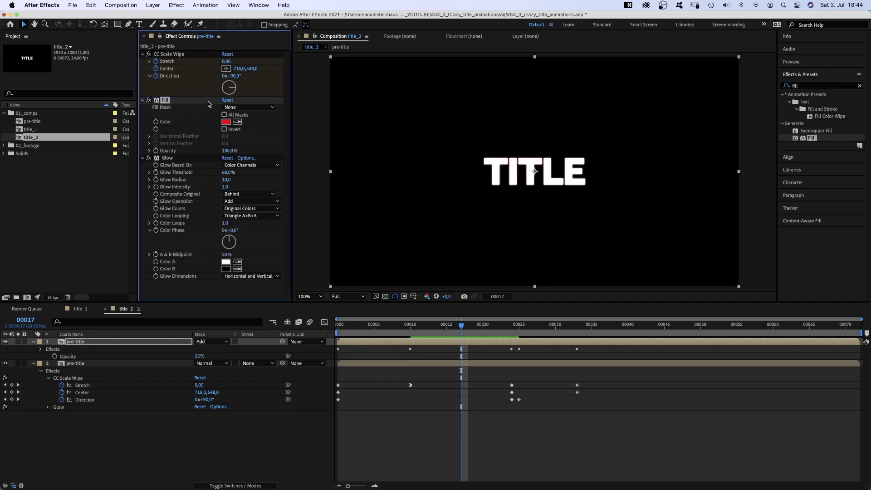
pyautogui.click(363, 344)
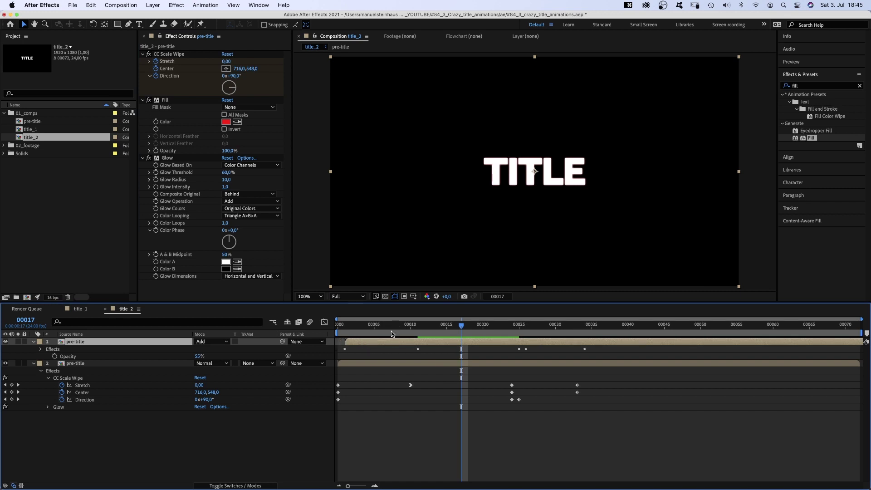
pyautogui.moveTo(387, 329)
pyautogui.mouseDown()
pyautogui.moveTo(379, 331)
pyautogui.moveTo(386, 334)
pyautogui.mouseUp()
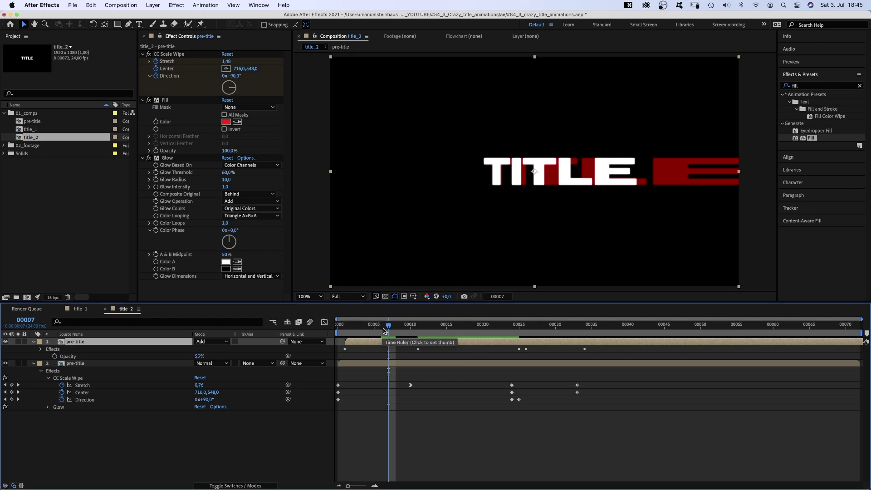
# - Apply Echo with Echo Time -0,02, 2 echoes and Decay 0,5
pyautogui.click(806, 87)
pyautogui.write('echo')
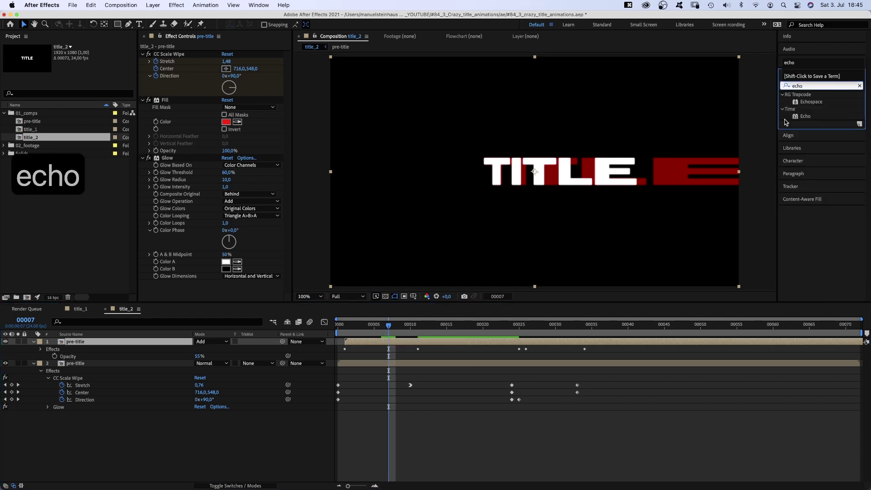
pyautogui.moveTo(805, 116); pyautogui.dragTo(176, 157)
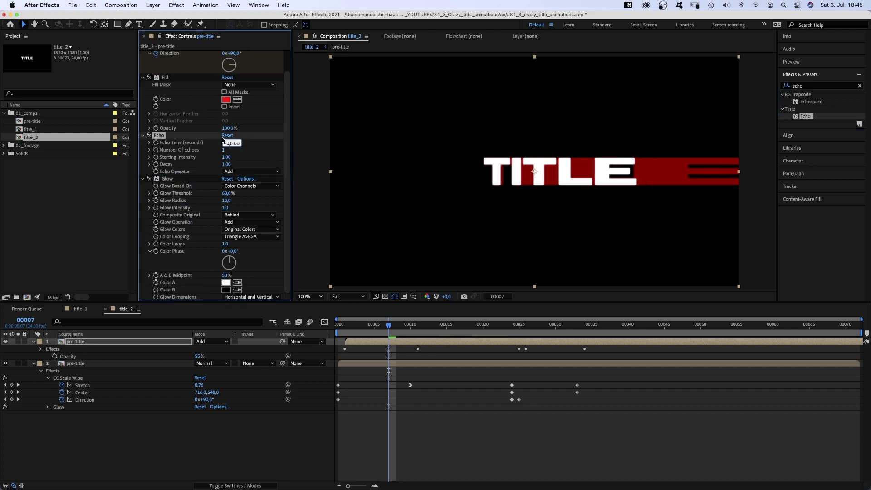
pyautogui.write('-0,02')
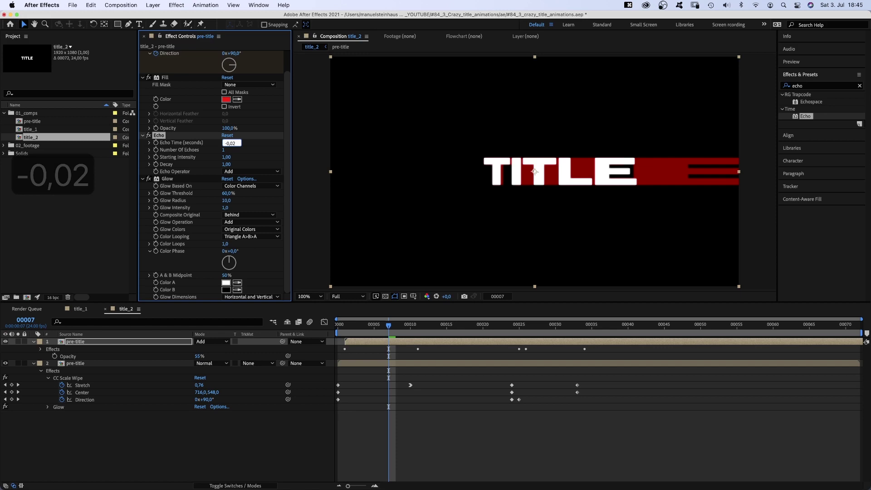
pyautogui.press('Return')
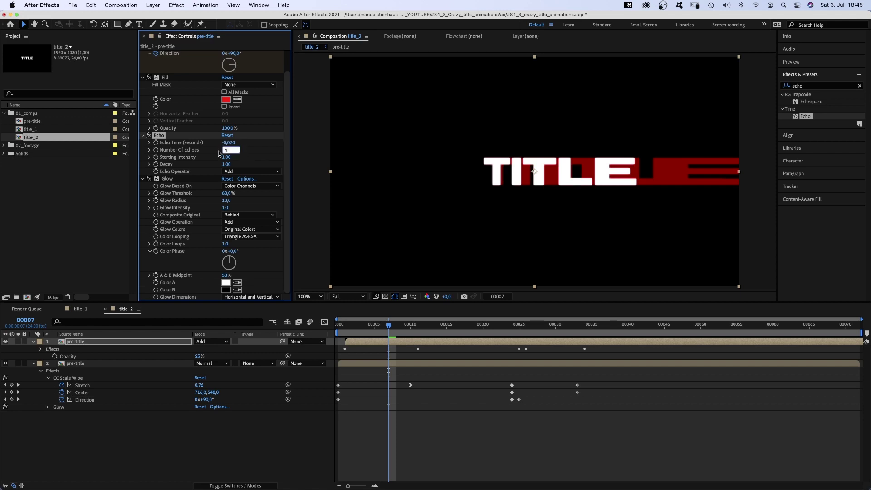
pyautogui.write('2')
pyautogui.press('Return')
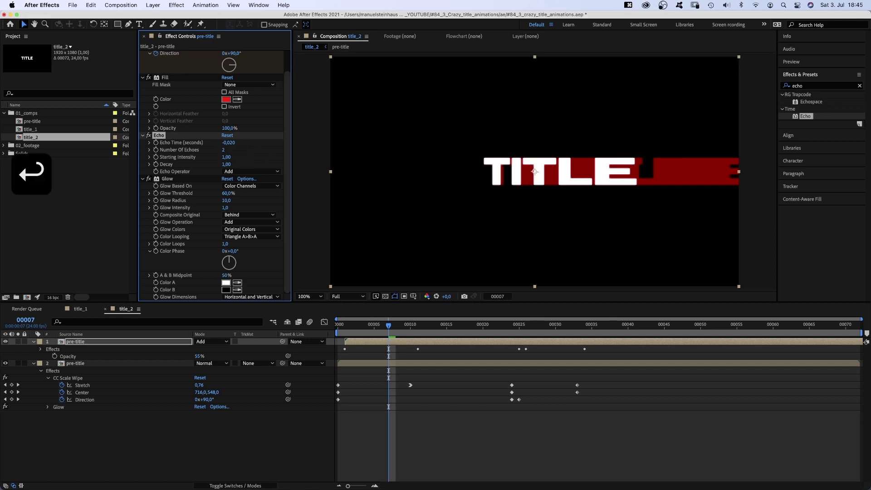
pyautogui.write('0,5')
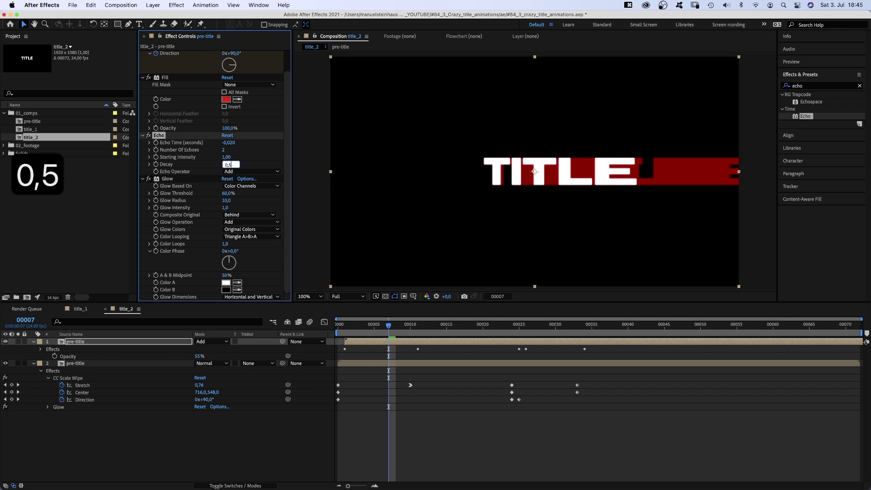
pyautogui.press('Return')
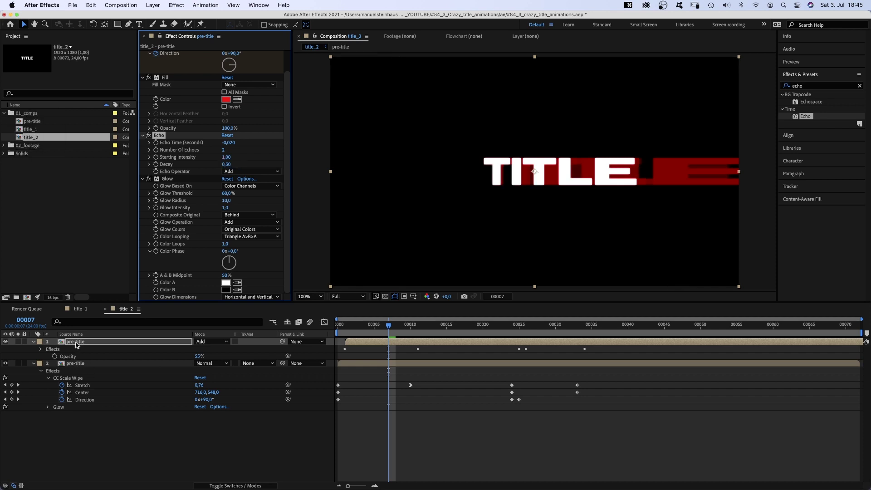
# - Duplicate the top pre-title copy, delay it a few frames, and fill it blue 0000FF
pyautogui.click(76, 344)
pyautogui.press('super+d')
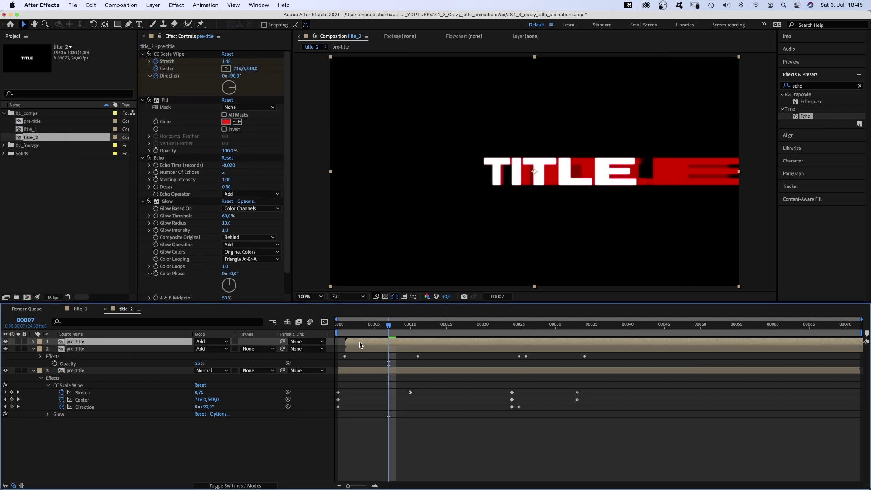
pyautogui.moveTo(361, 343); pyautogui.dragTo(363, 341)
pyautogui.click(225, 123)
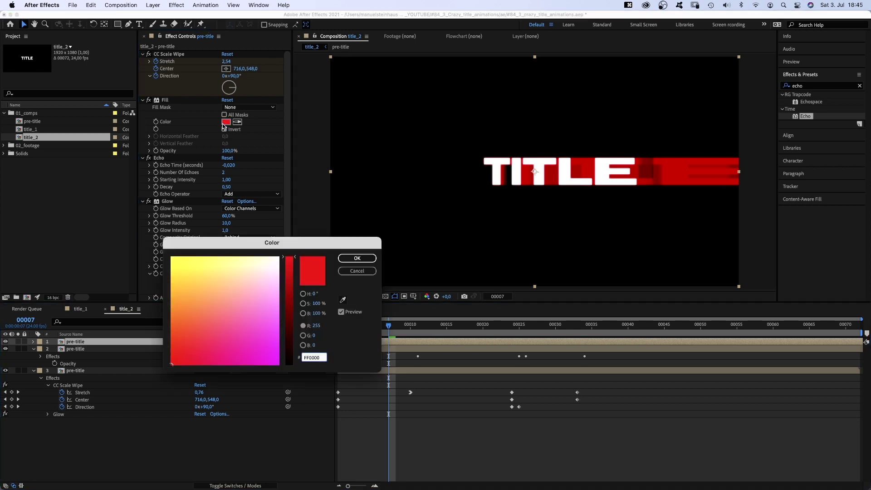
pyautogui.moveTo(292, 309); pyautogui.dragTo(290, 365)
pyautogui.moveTo(260, 328); pyautogui.dragTo(297, 388)
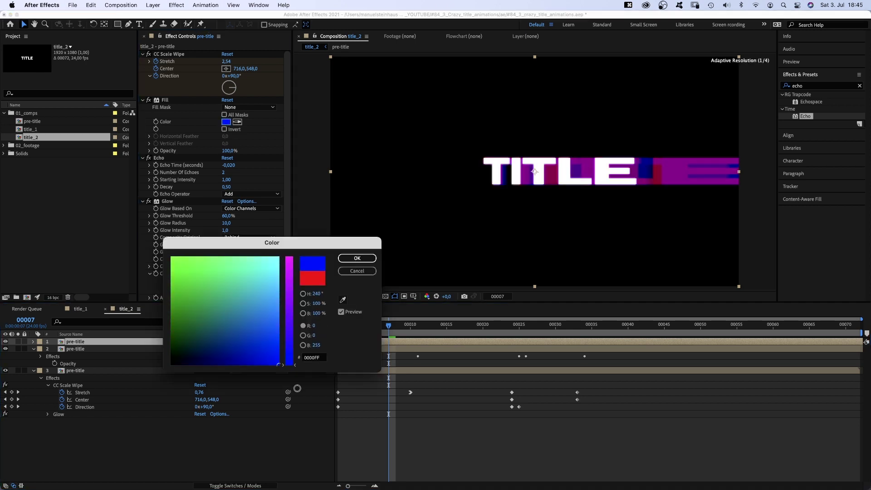
pyautogui.click(356, 258)
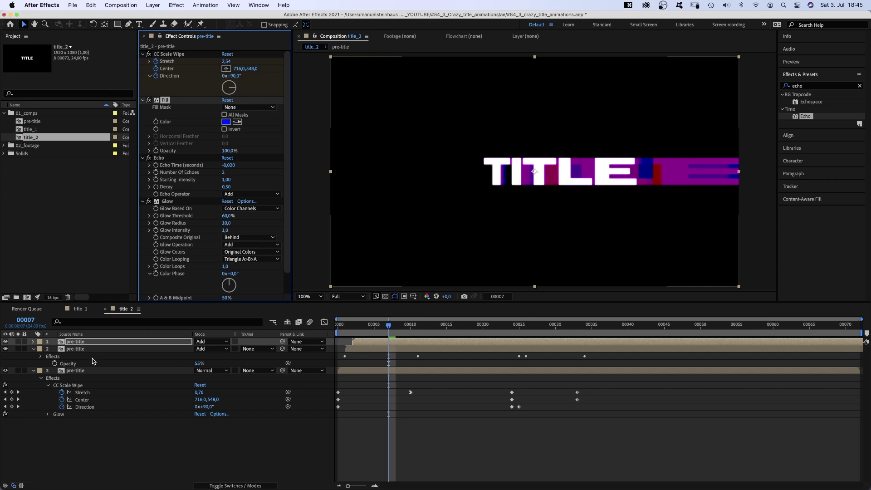
# - Duplicate the blue copy, delay it further, and fill it green 00FF00
pyautogui.press('super+d')
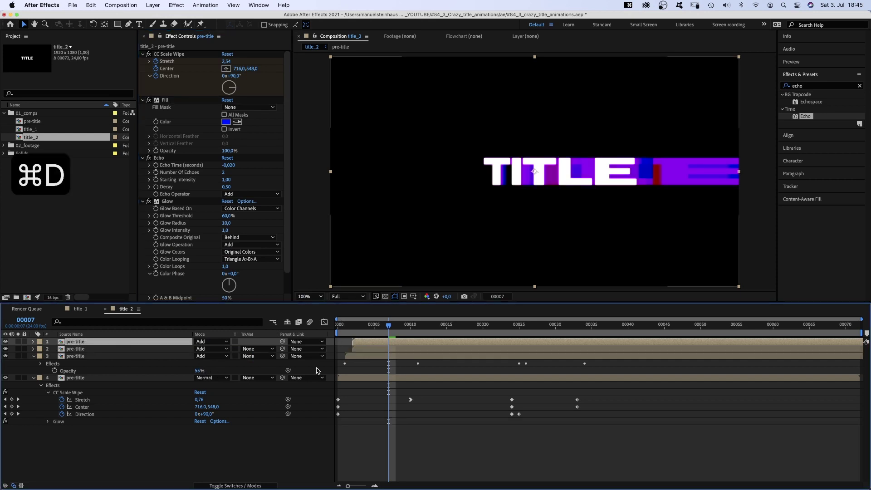
pyautogui.moveTo(368, 344); pyautogui.dragTo(375, 344)
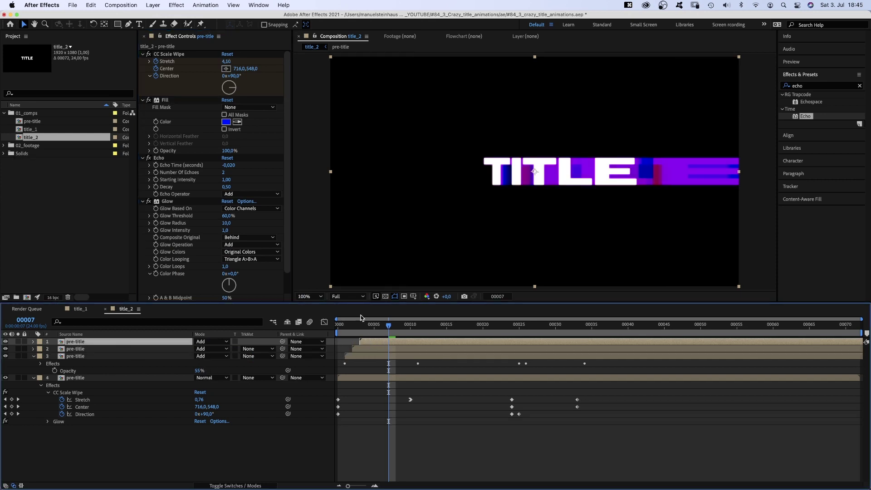
pyautogui.click(226, 122)
pyautogui.moveTo(261, 284); pyautogui.dragTo(153, 241)
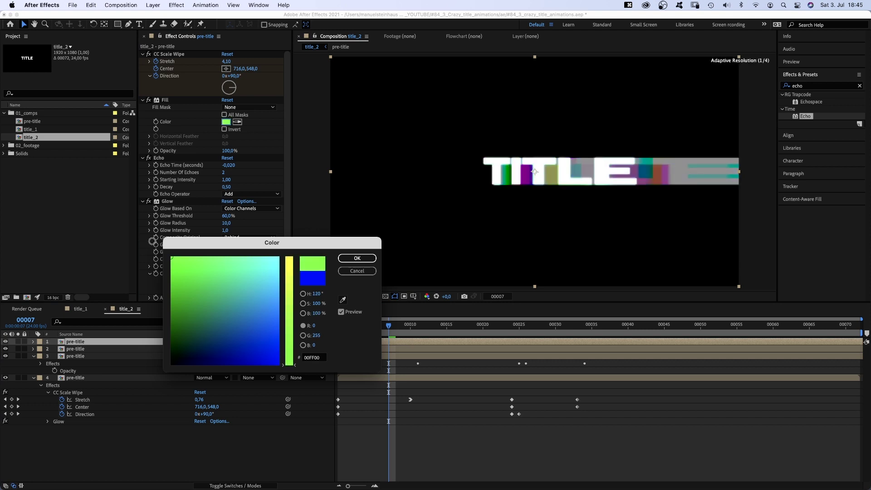
pyautogui.click(358, 258)
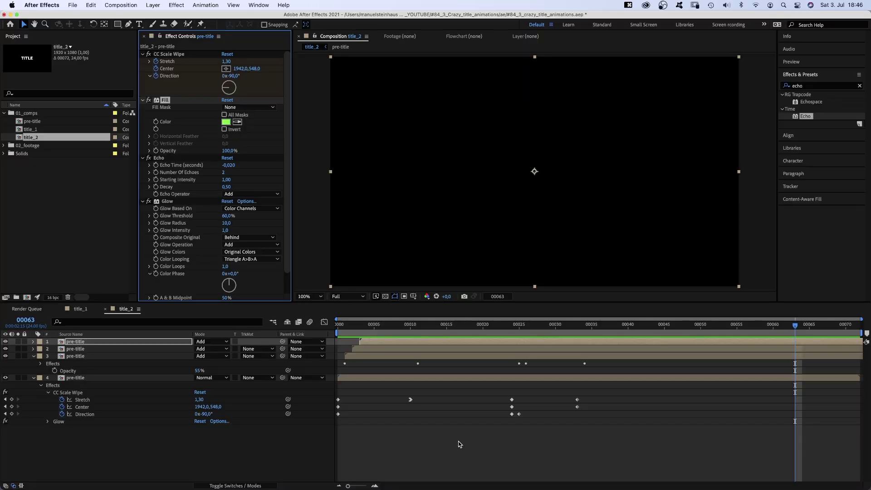
# - Create a new composition named title_3
pyautogui.press('cmd+n')
pyautogui.write('title')
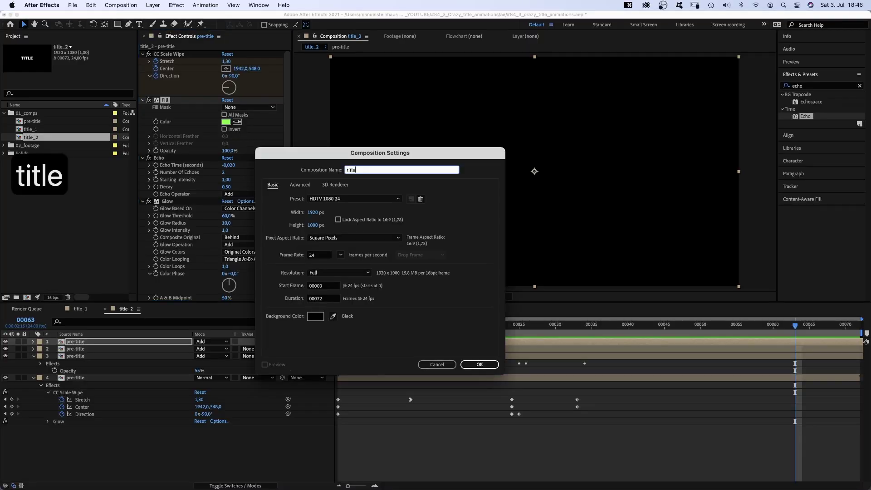
pyautogui.write('_3')
pyautogui.press('Return')
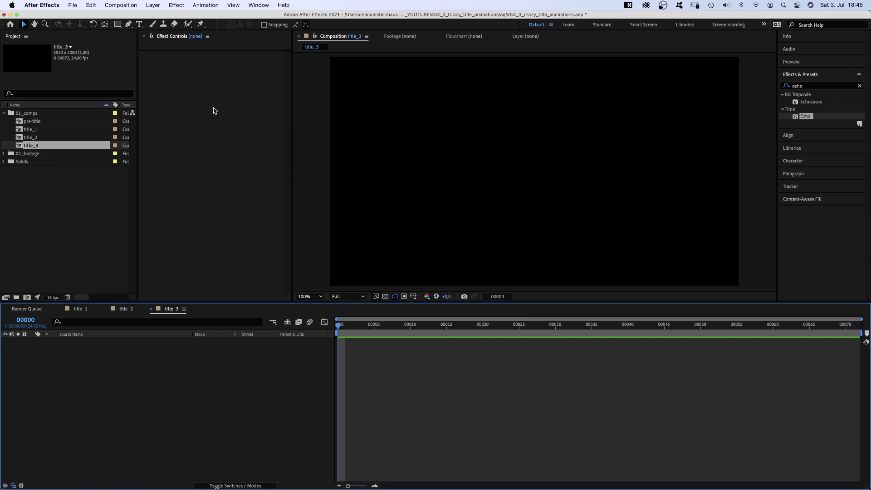
# - Add an ANIMATION text layer and centre it horizontally and vertically
pyautogui.click(137, 26)
pyautogui.click(417, 185)
pyautogui.write('A')
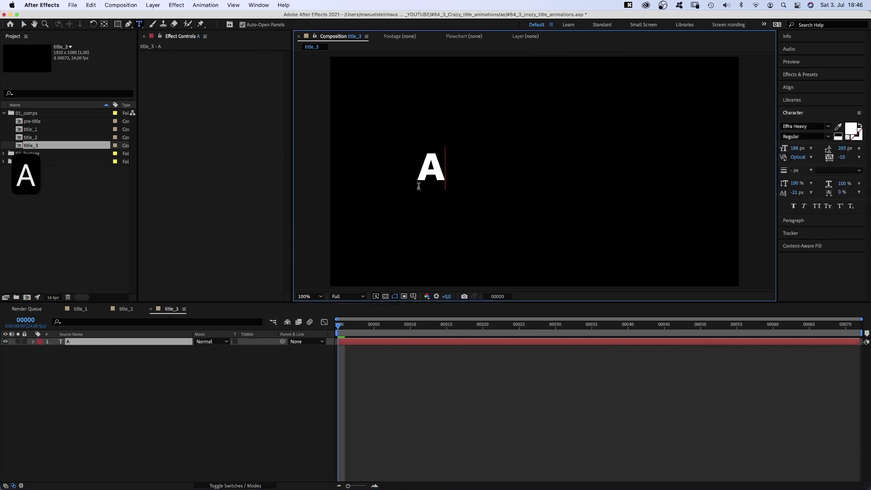
pyautogui.write('NIMATION')
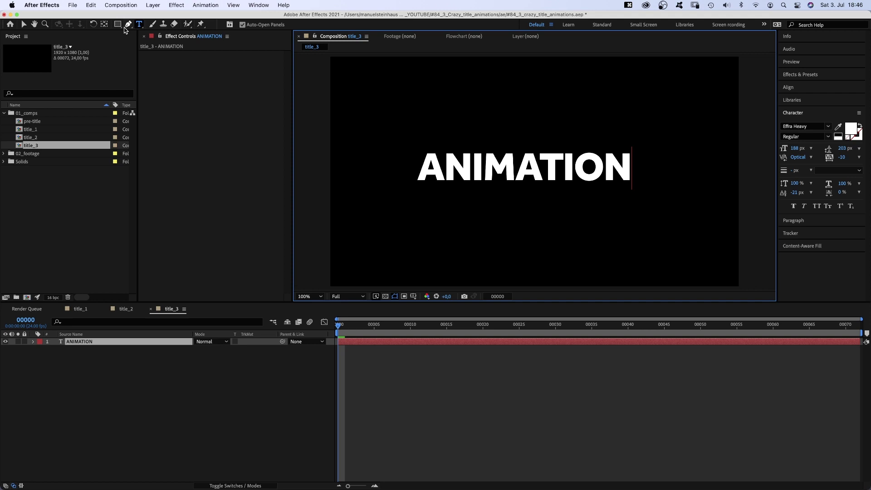
pyautogui.click(22, 24)
pyautogui.click(802, 83)
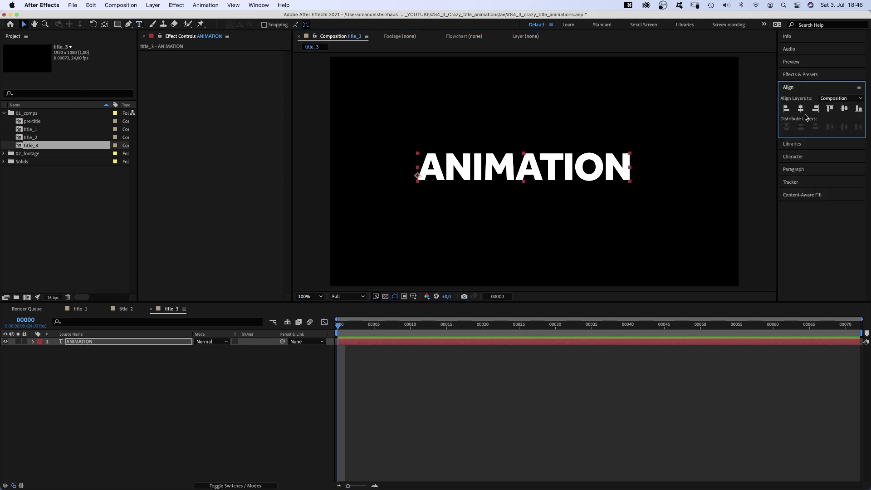
pyautogui.click(801, 108)
pyautogui.click(844, 108)
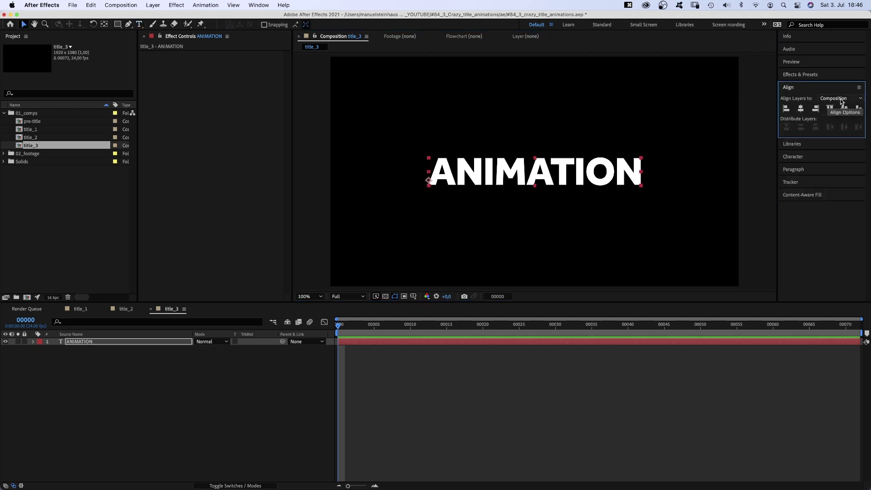
# - Apply Matte Choker to ANIMATION, raising Choke 1 and Geometric Softness 1 until the text vanishes
pyautogui.click(797, 77)
pyautogui.click(783, 86)
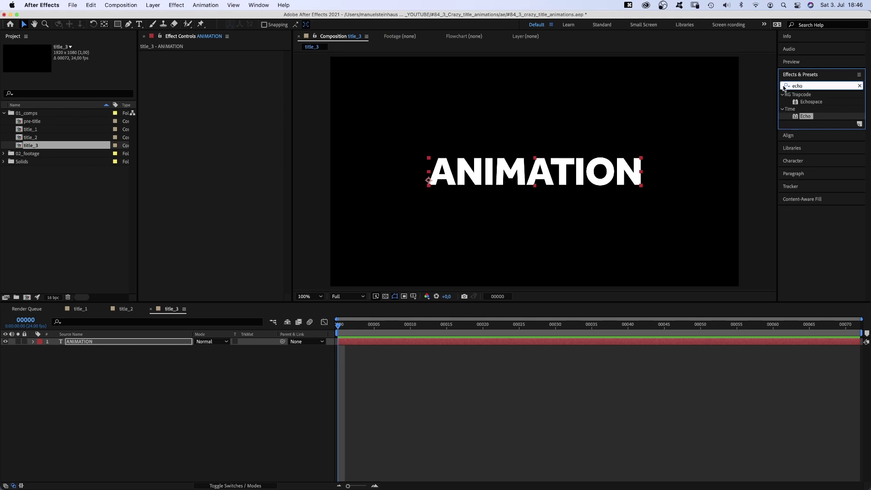
pyautogui.write('matte')
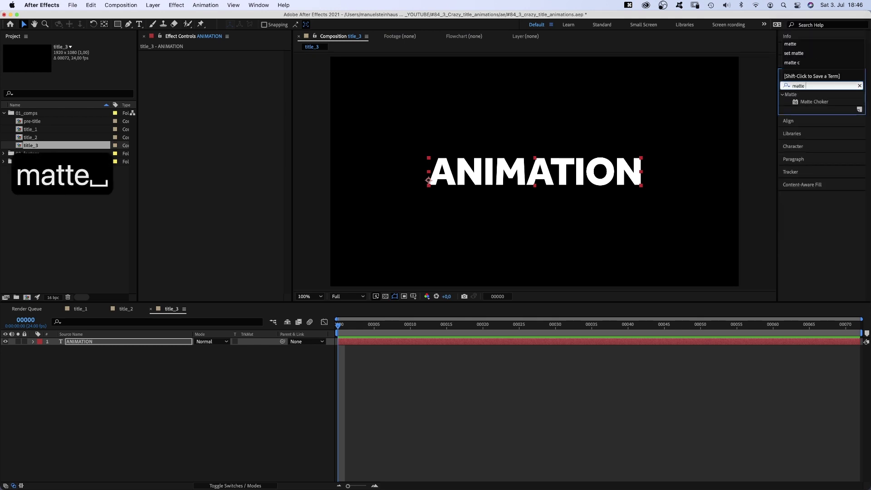
pyautogui.moveTo(798, 104); pyautogui.dragTo(592, 168)
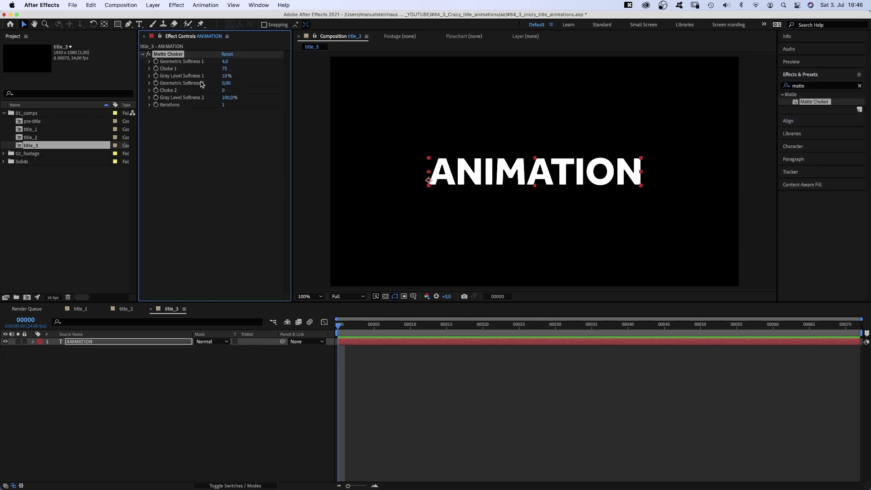
pyautogui.moveTo(223, 68); pyautogui.dragTo(498, 54)
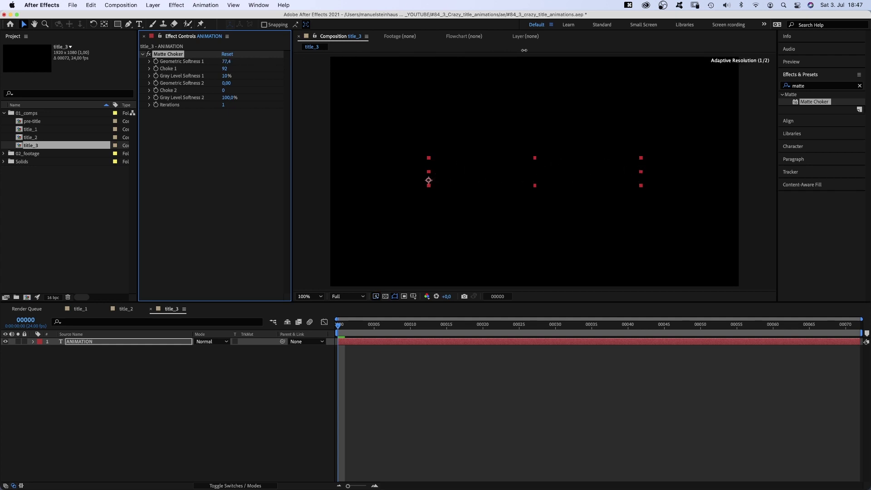
pyautogui.moveTo(551, 46); pyautogui.dragTo(551, 45)
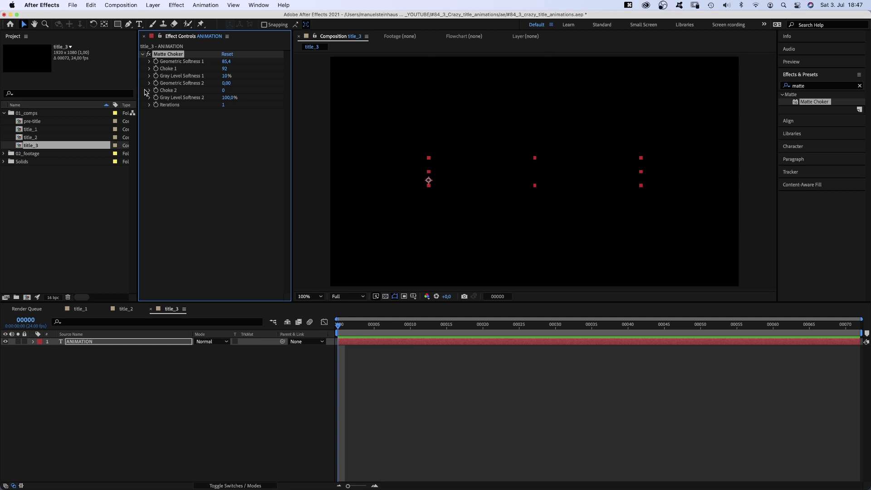
# - Keyframe Geometric Softness 1 at frame 0, set it to 0 at frame 34, and preview
pyautogui.click(155, 61)
pyautogui.press('u')
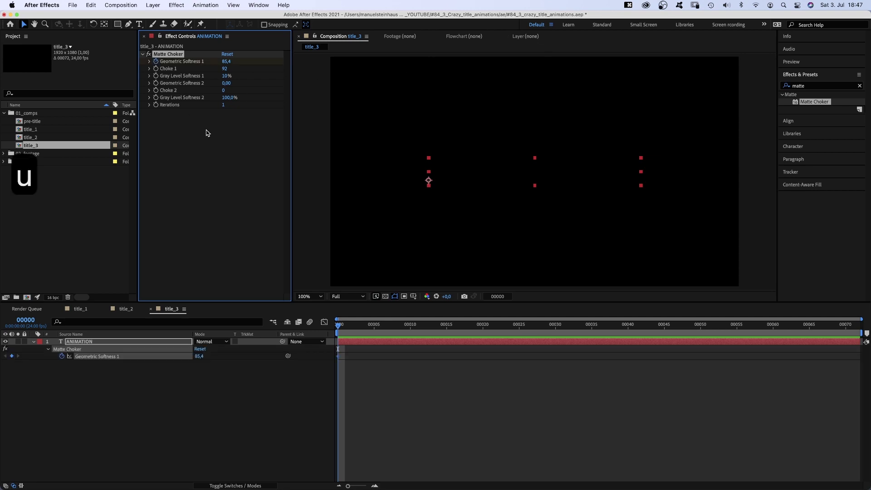
pyautogui.moveTo(475, 325); pyautogui.dragTo(585, 325)
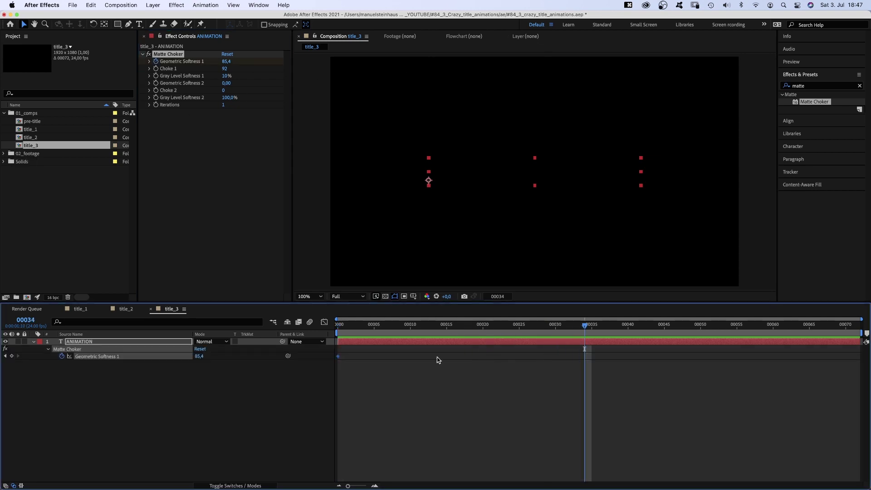
pyautogui.write('0')
pyautogui.press('Return')
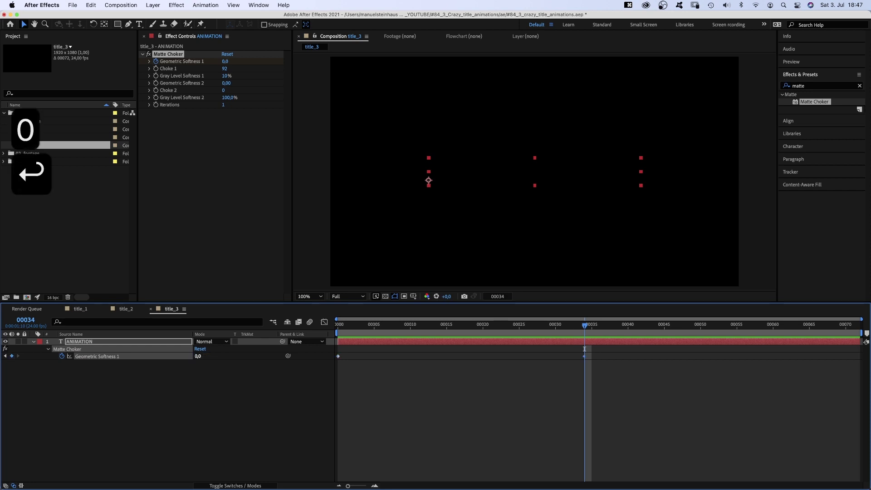
pyautogui.press('0')
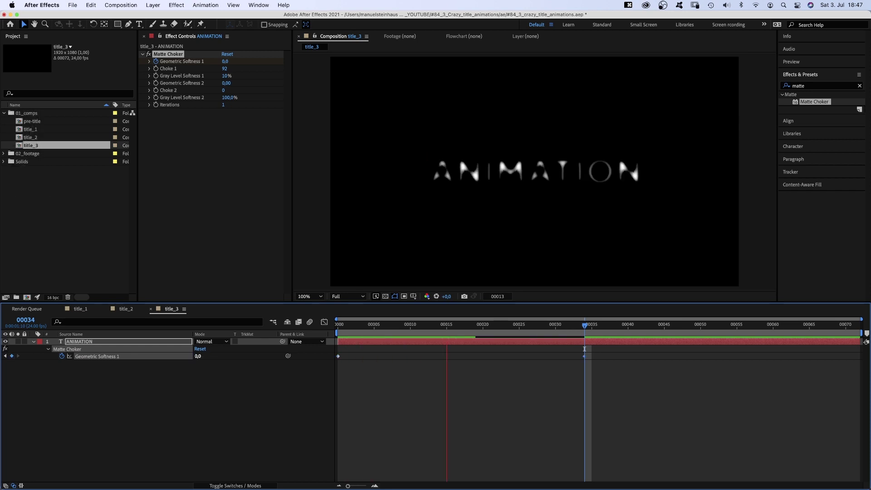
# - Apply Gaussian Blur to ANIMATION with Blurriness 50
pyautogui.click(811, 85)
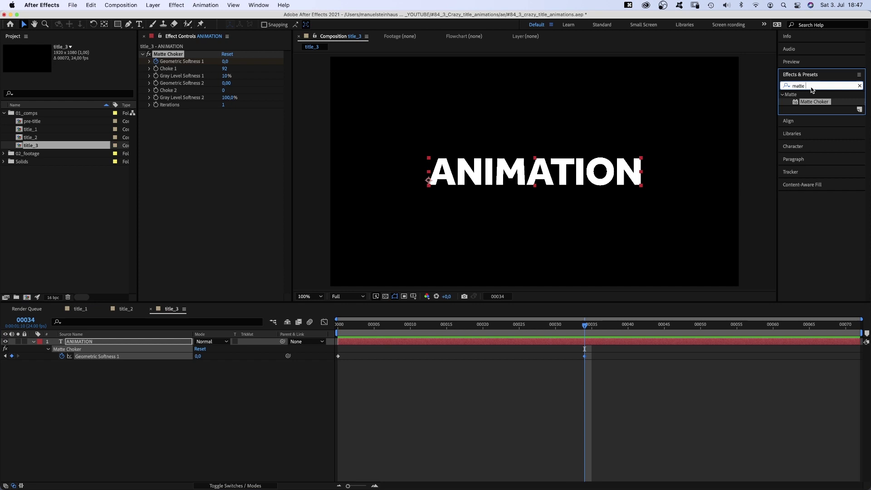
pyautogui.write('gaussia')
pyautogui.moveTo(822, 102); pyautogui.dragTo(196, 163)
pyautogui.click(224, 119)
pyautogui.write('50')
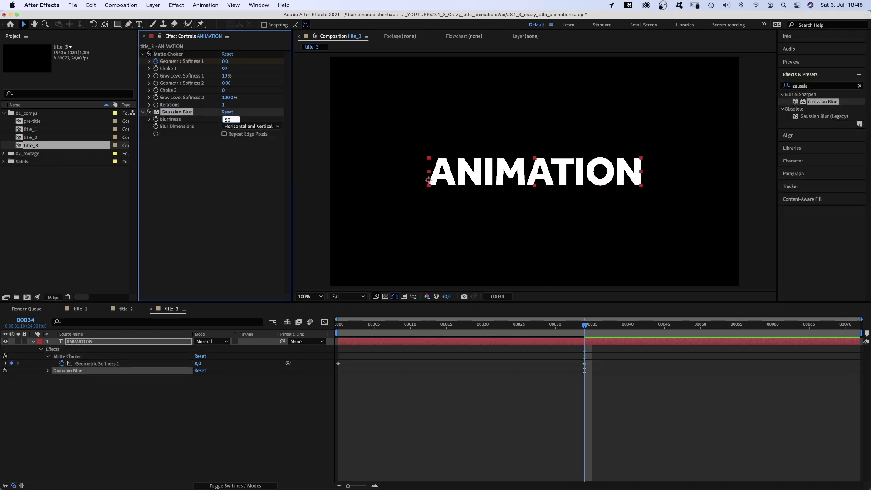
pyautogui.press('Return')
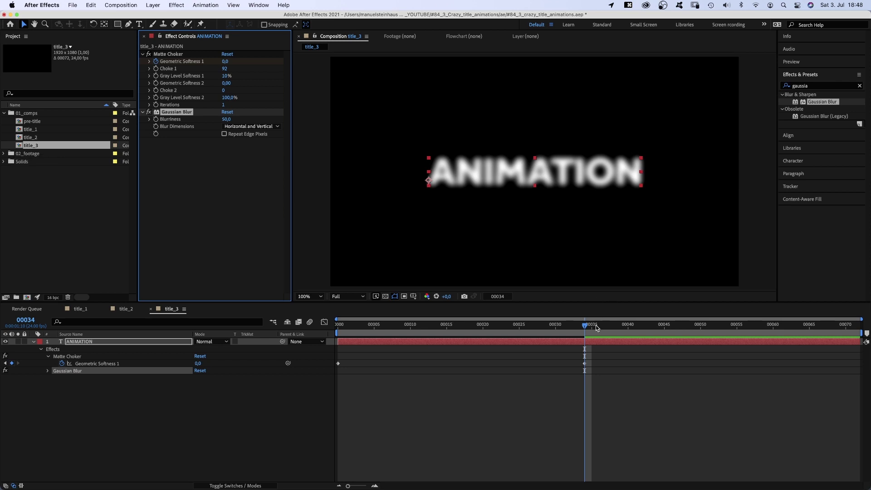
# - Keyframe Blurriness at frame 0 and lower it to 5 at frame 34
pyautogui.click(293, 367)
pyautogui.press('Home')
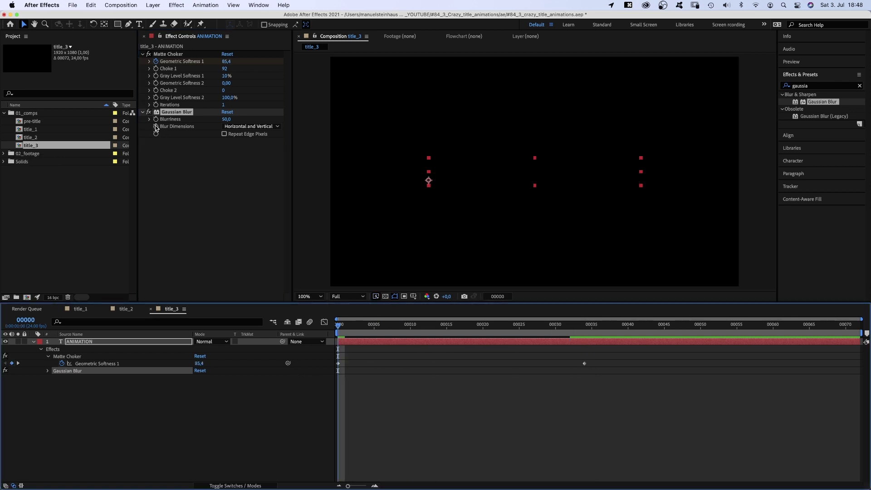
pyautogui.click(157, 120)
pyautogui.click(584, 323)
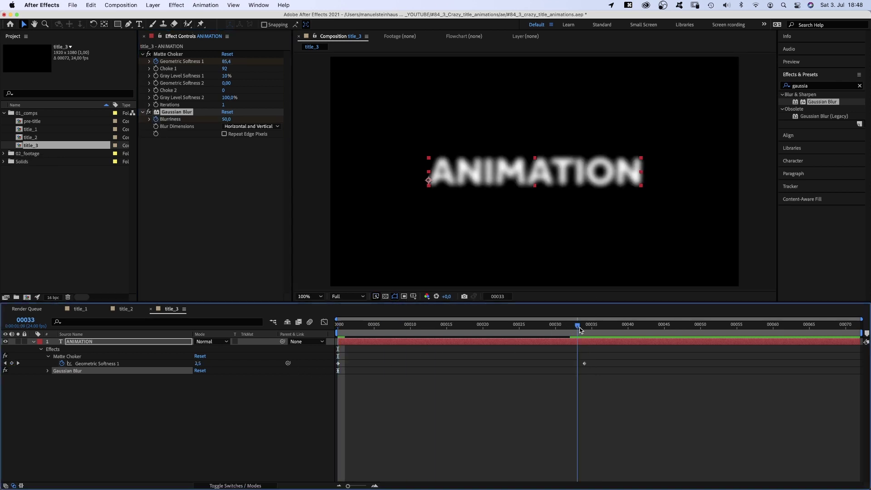
pyautogui.press('u')
pyautogui.press('u')
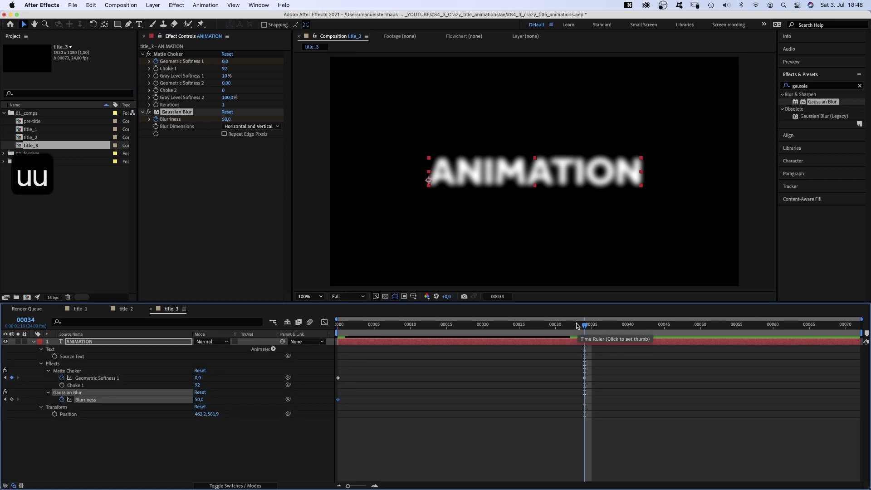
pyautogui.write('5')
pyautogui.press('Return')
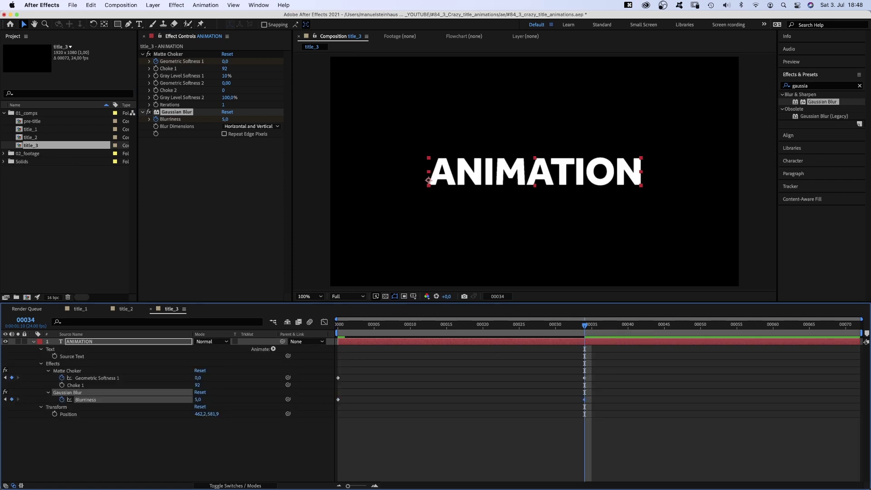
# - Apply Noise to ANIMATION with Amount of Noise set to 30%
pyautogui.moveTo(804, 95); pyautogui.dragTo(769, 86)
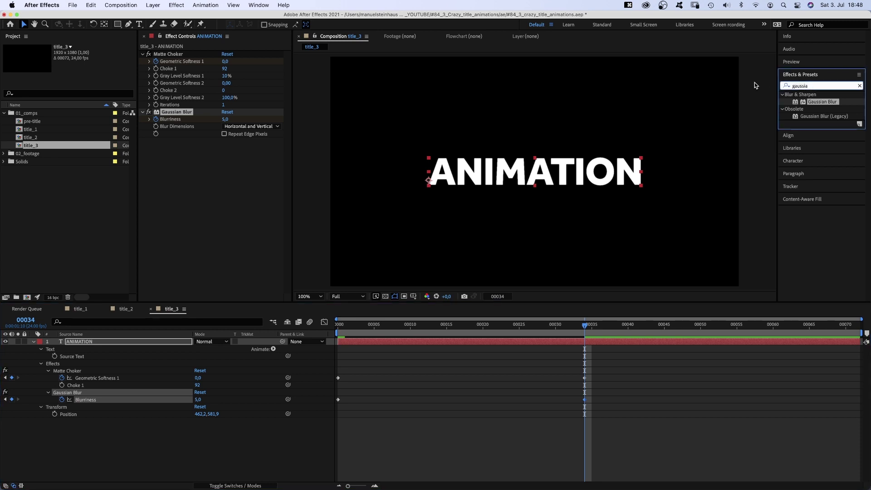
pyautogui.write('noise')
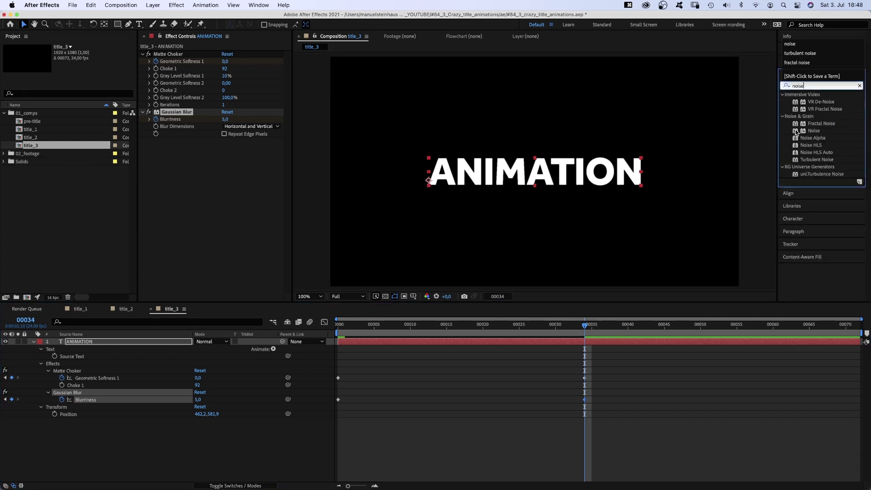
pyautogui.moveTo(797, 132); pyautogui.dragTo(217, 178)
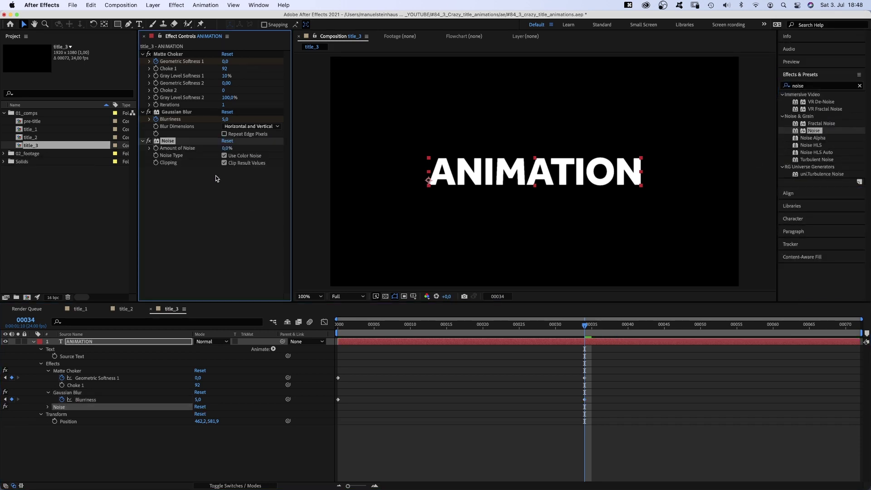
pyautogui.click(225, 148)
pyautogui.write('30')
pyautogui.press('Return')
# - Apply Wave Warp with Wave Height -25, Wave Width 500 and High antialiasing
pyautogui.click(807, 88)
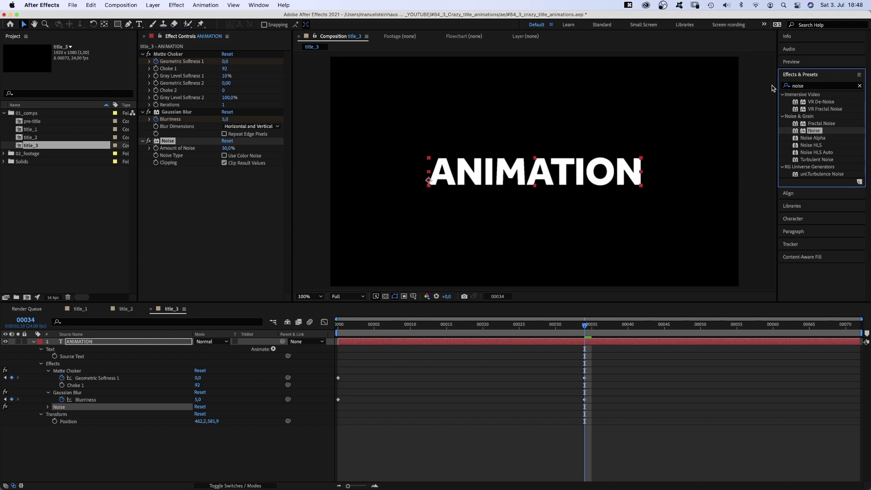
pyautogui.click(807, 86)
pyautogui.write('wave')
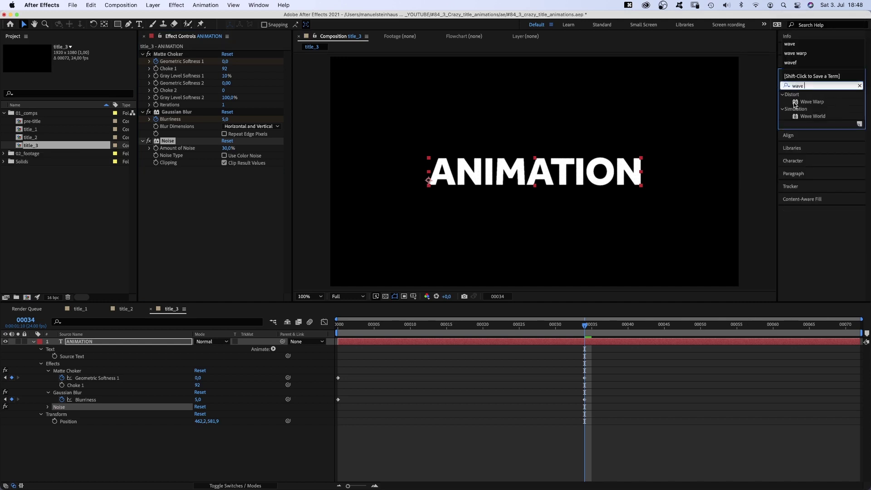
pyautogui.moveTo(811, 101); pyautogui.dragTo(196, 232)
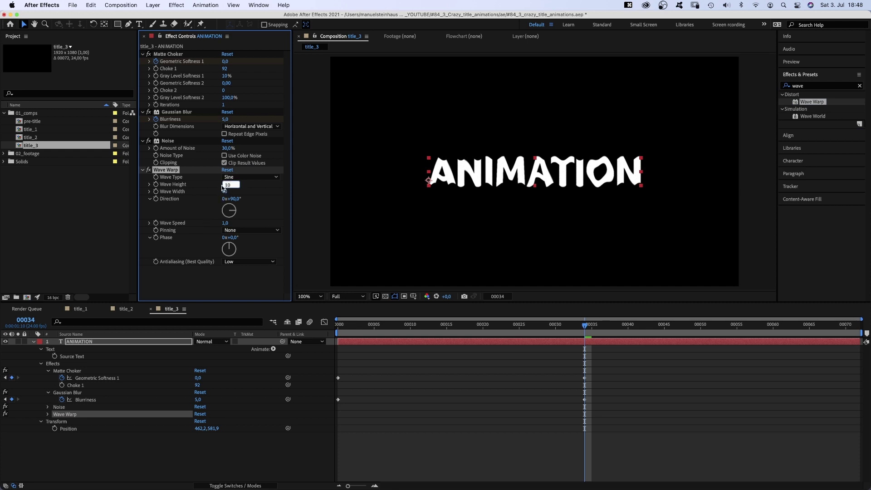
pyautogui.write('-25')
pyautogui.press('Return')
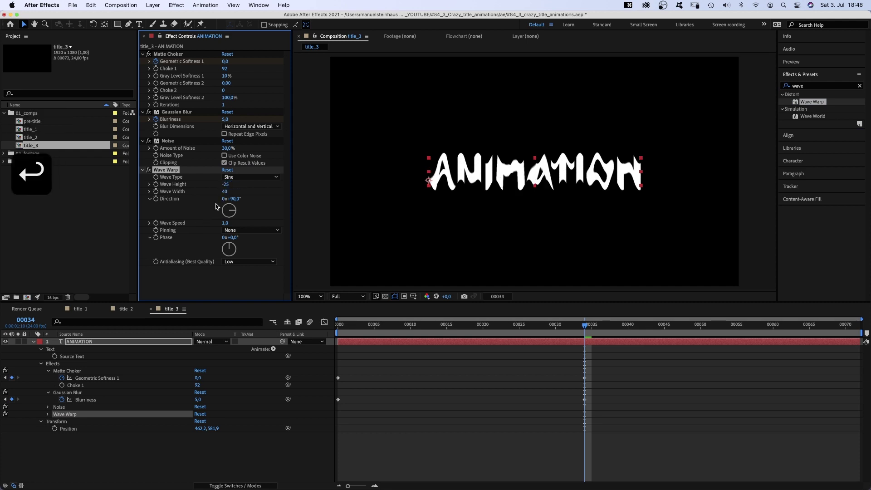
pyautogui.write('500')
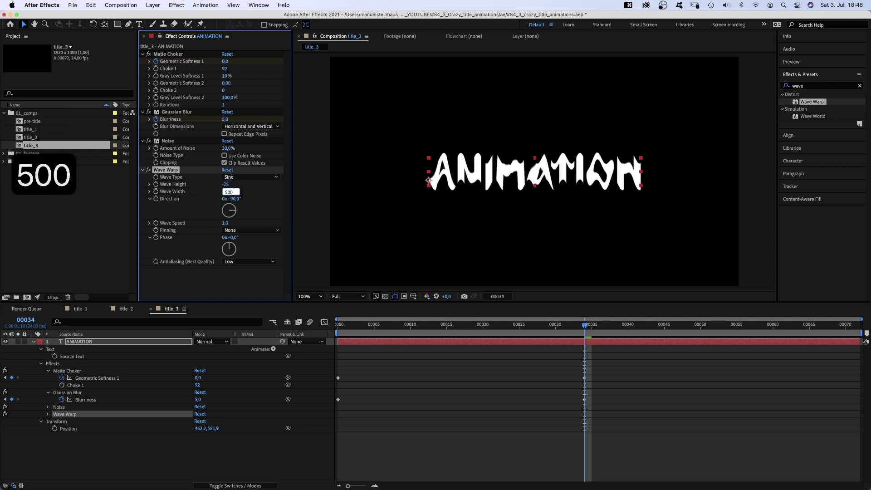
pyautogui.press('Return')
pyautogui.click(252, 262)
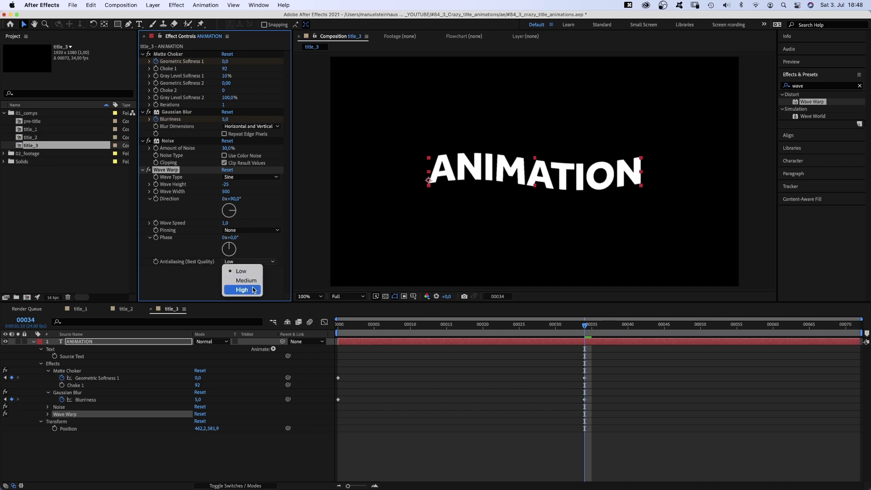
pyautogui.click(253, 290)
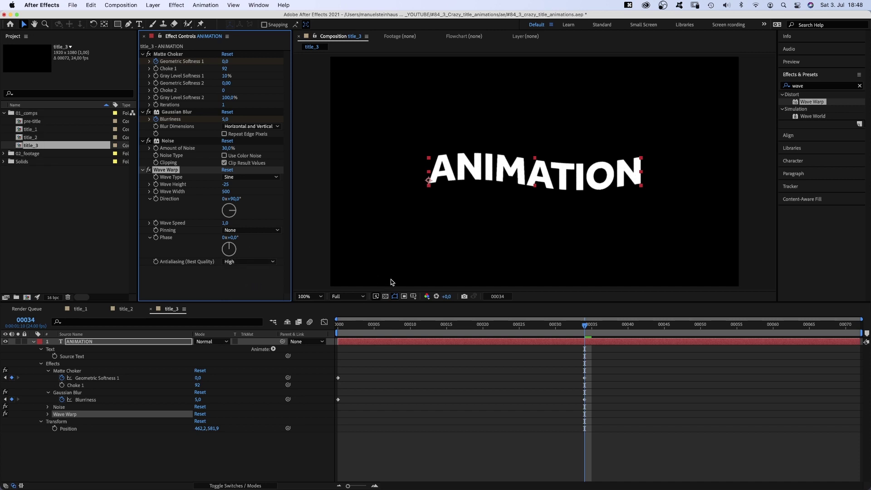
# - Keyframe Wave Height at frame 0 and set it to 0 at frame 34
pyautogui.moveTo(584, 324); pyautogui.dragTo(347, 345)
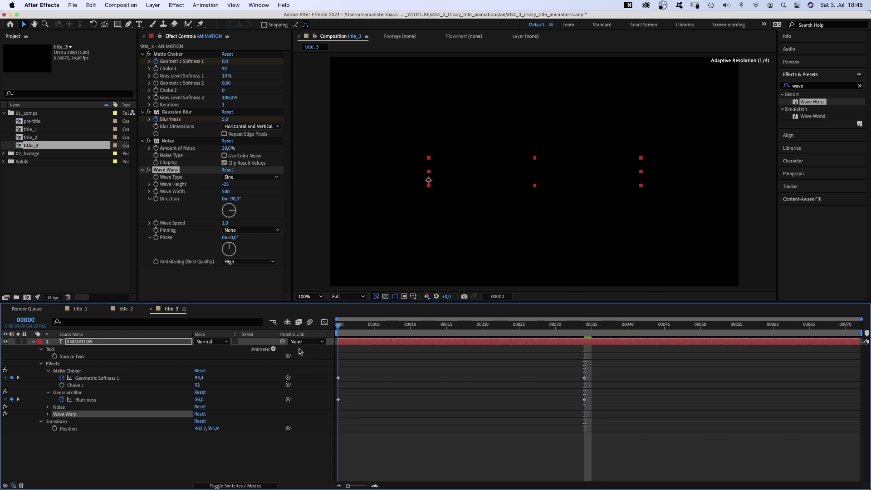
pyautogui.click(156, 185)
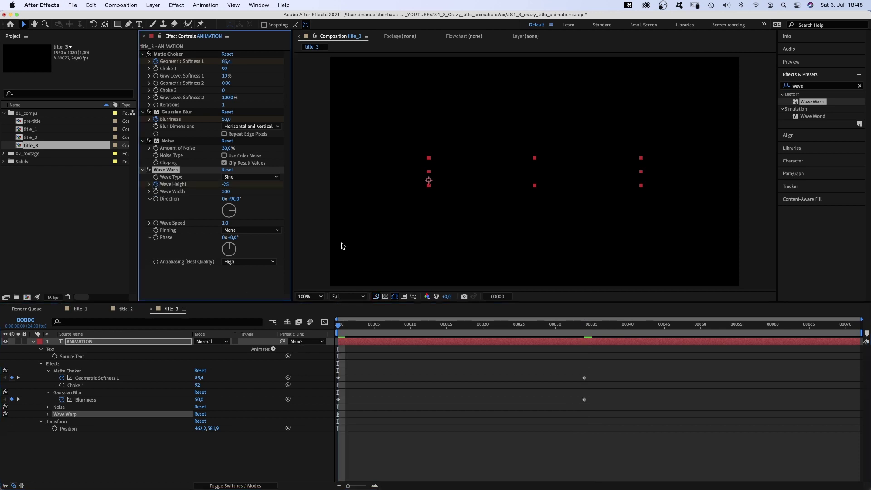
pyautogui.click(579, 325)
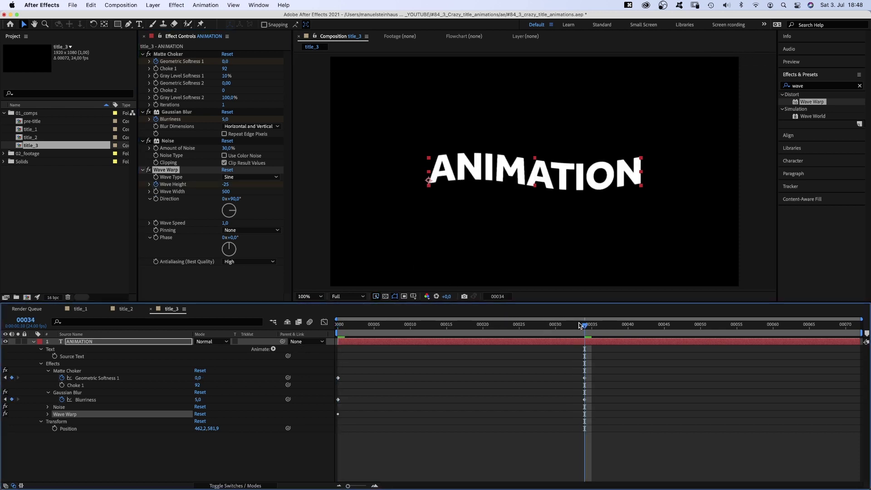
pyautogui.click(225, 184)
pyautogui.write('0')
pyautogui.press('Return')
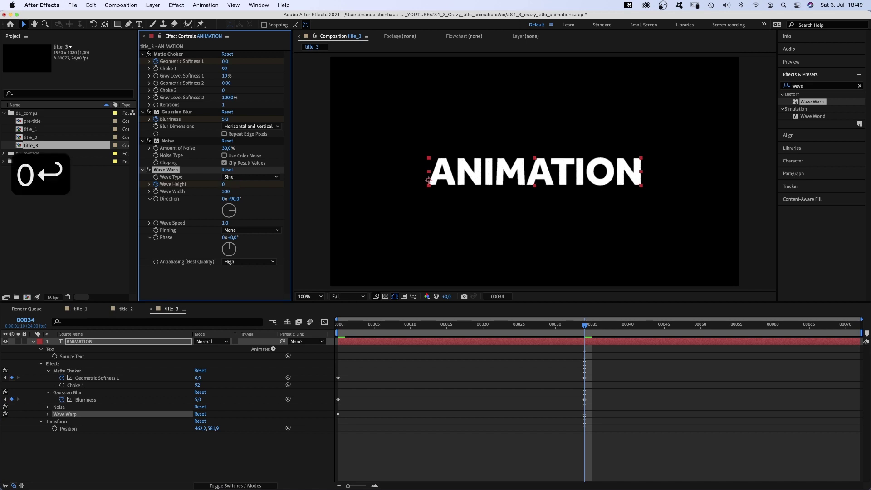
# - Select all of ANIMATION's keyframes at frame 34 and show them in the Graph Editor
pyautogui.moveTo(622, 358); pyautogui.dragTo(563, 433)
pyautogui.press('u')
pyautogui.press('u')
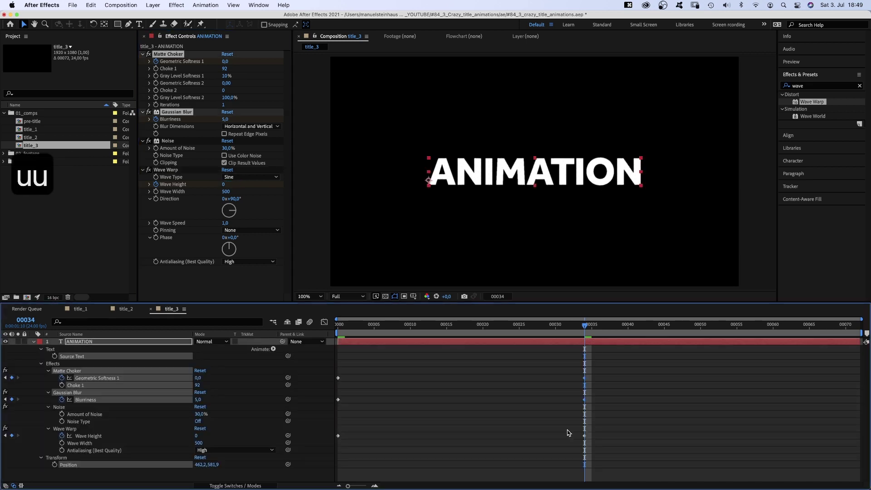
pyautogui.moveTo(630, 361); pyautogui.dragTo(548, 460)
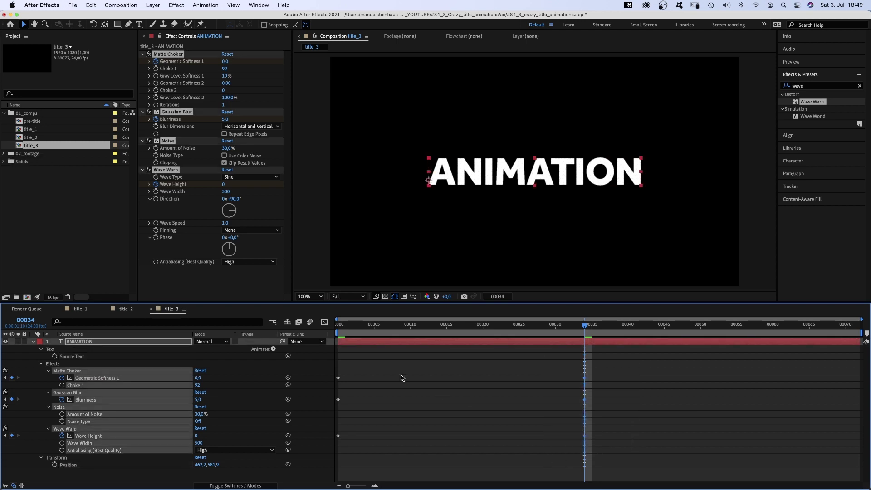
pyautogui.click(324, 323)
pyautogui.moveTo(623, 342); pyautogui.dragTo(461, 368)
# - Drag the frame-34 Bezier handles left for a full ease-in, then preview
pyautogui.click(585, 437)
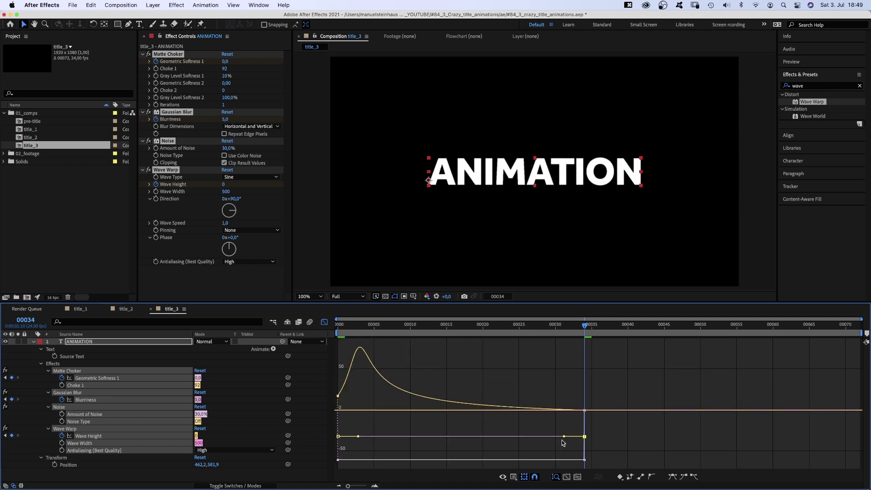
pyautogui.moveTo(563, 438); pyautogui.dragTo(451, 414)
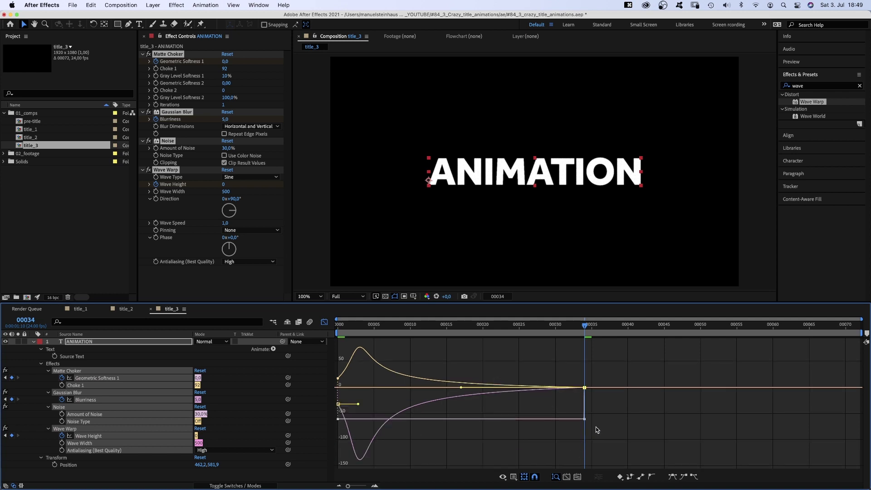
pyautogui.click(564, 420)
pyautogui.moveTo(555, 417); pyautogui.dragTo(432, 392)
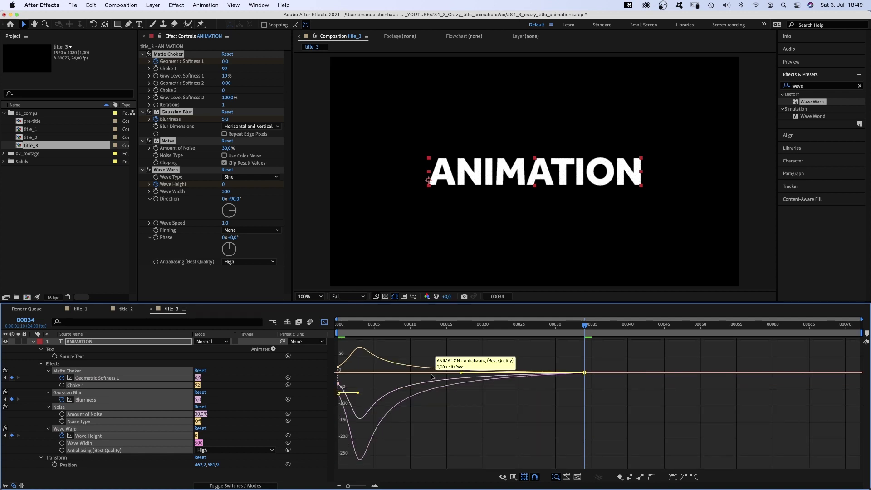
pyautogui.press('KP_0')
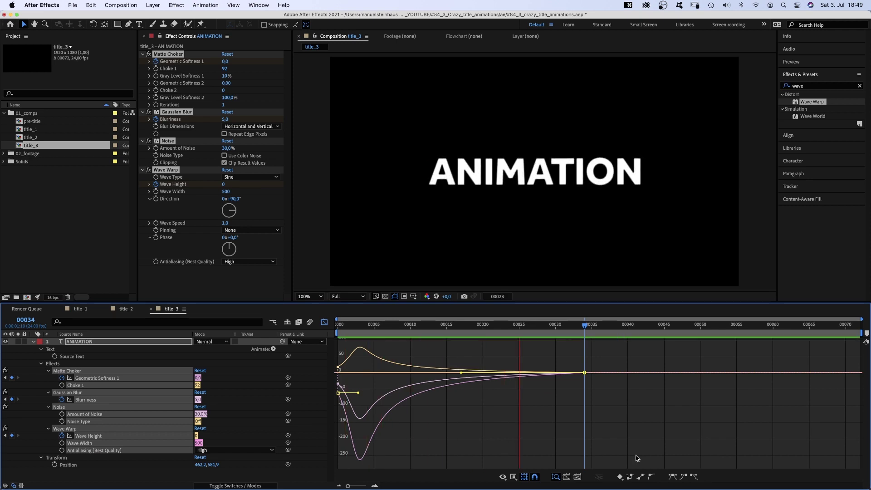